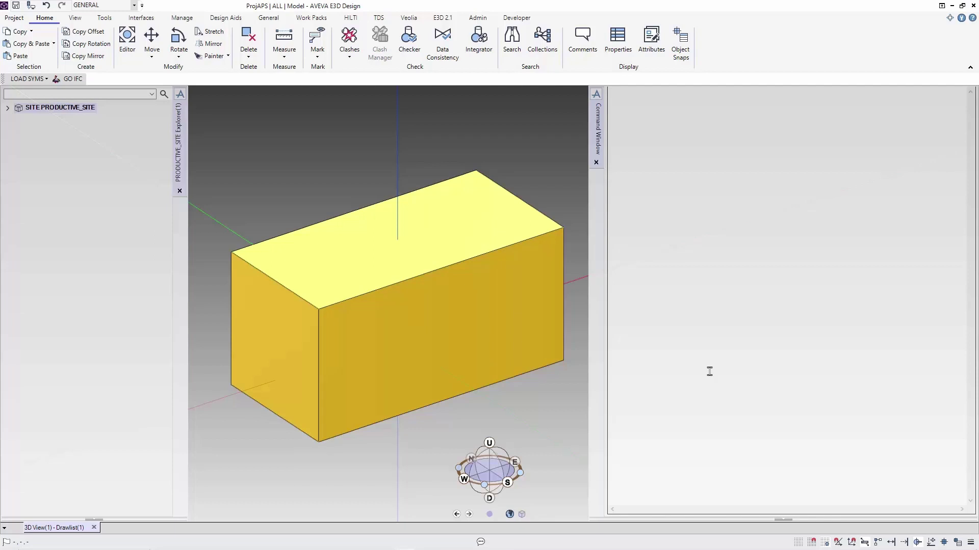
# Step: Close the Command Window and reopen it from Tools > Commands
pyautogui.click(596, 162)
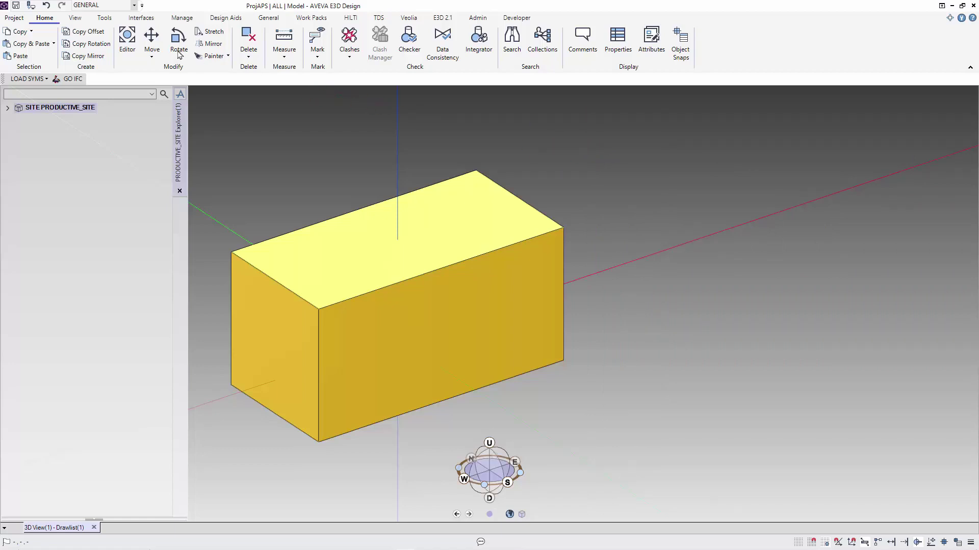
pyautogui.click(111, 20)
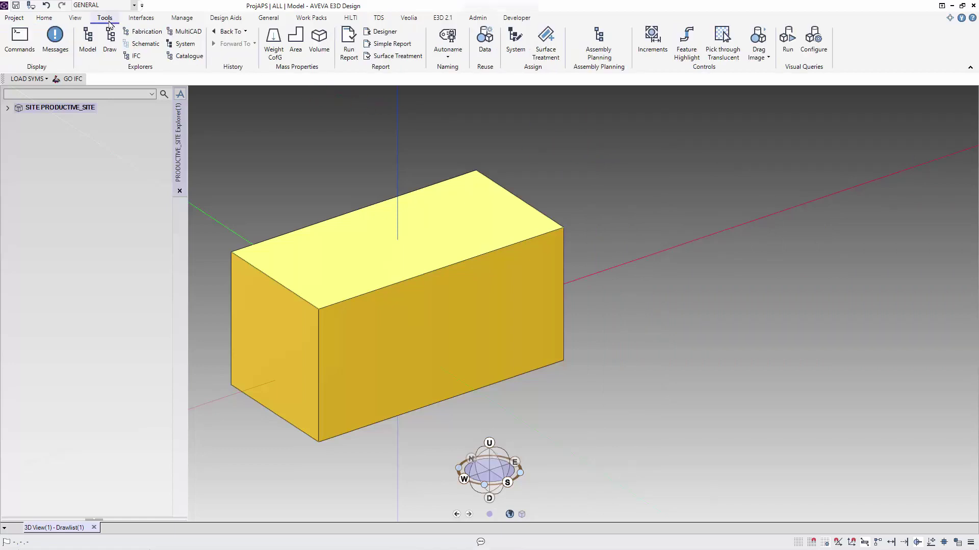
pyautogui.click(19, 44)
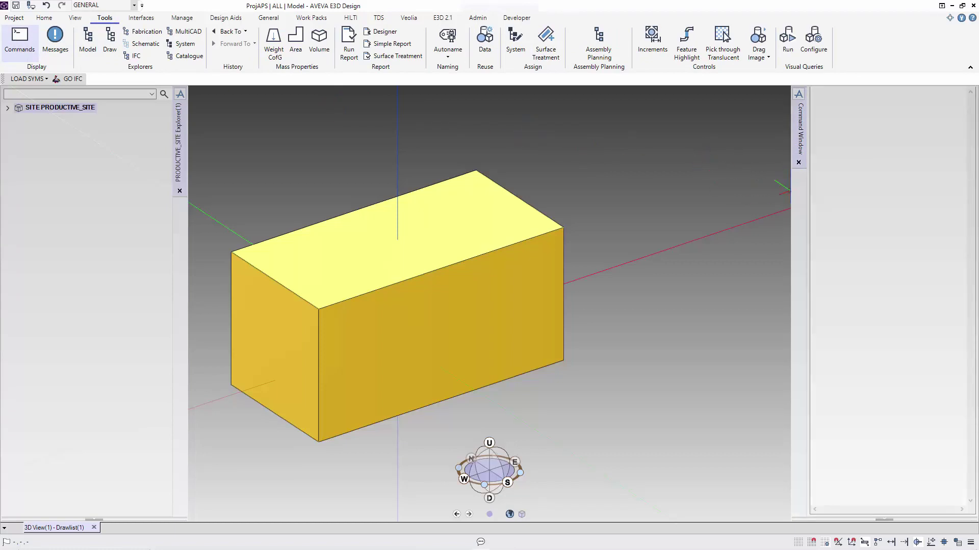
# Step: Widen the command window panel and set its font size to Large
pyautogui.moveTo(791, 191); pyautogui.dragTo(633, 191)
pyautogui.rightClick(748, 167)
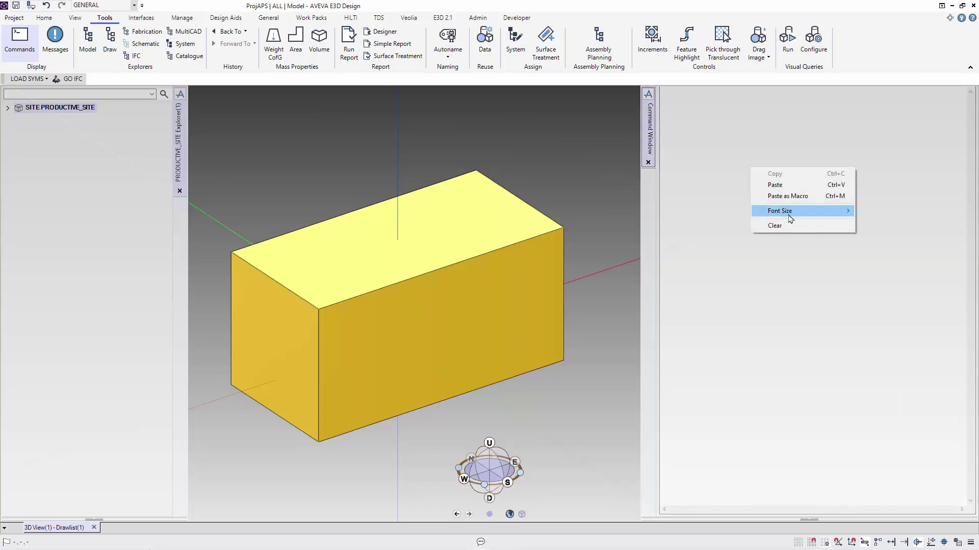
pyautogui.moveTo(790, 219)
pyautogui.click(876, 210)
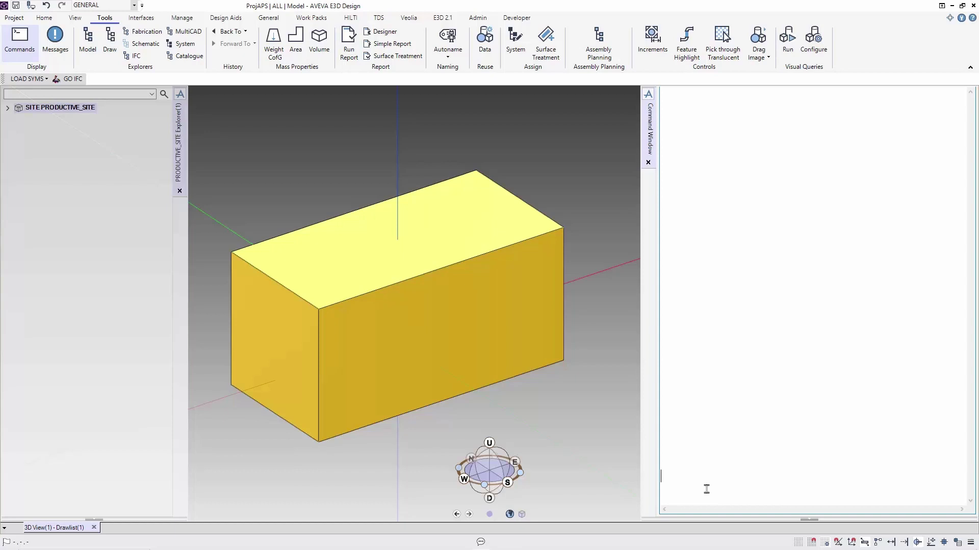
# Step: Query the current element with Q CE, make PROD current, and rerun the query
pyautogui.write('Q CE')
pyautogui.press('Return')
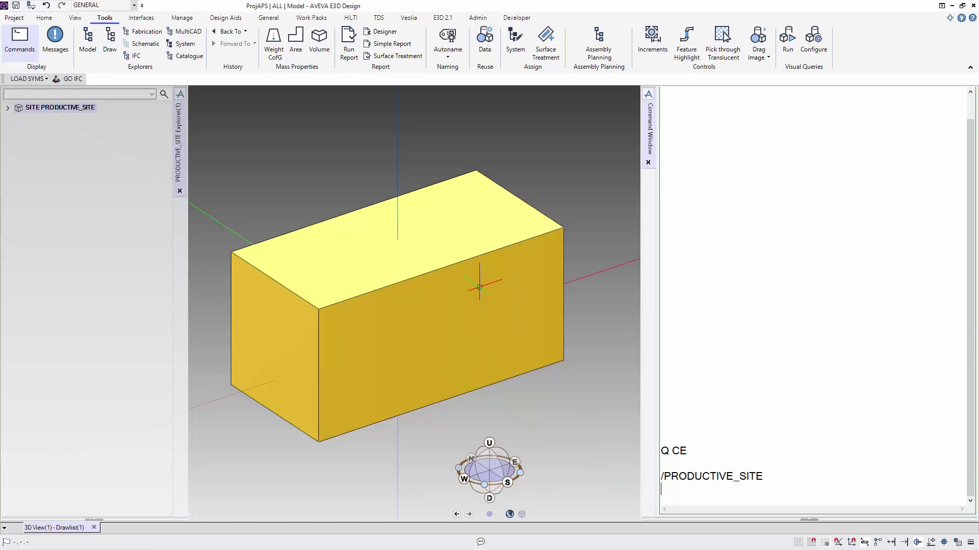
pyautogui.click(479, 287)
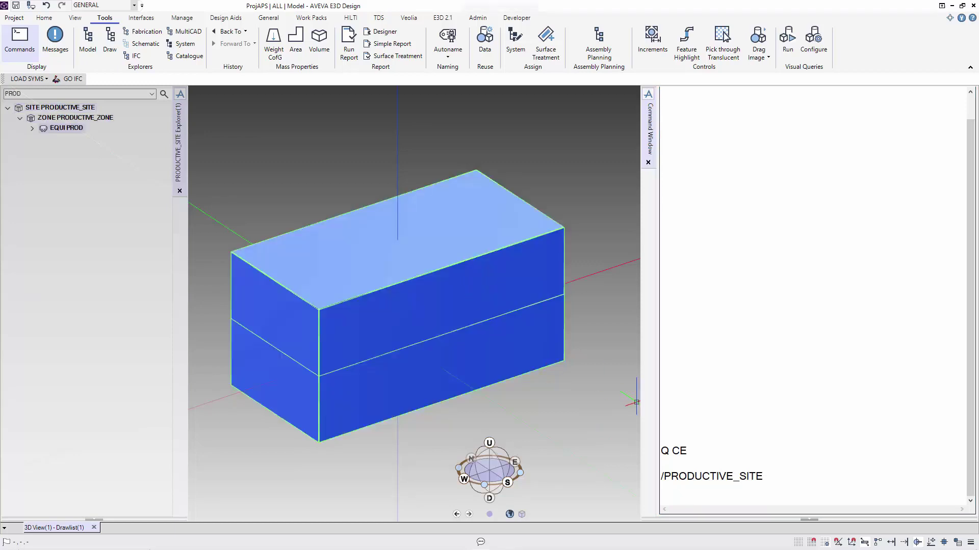
pyautogui.doubleClick(690, 449)
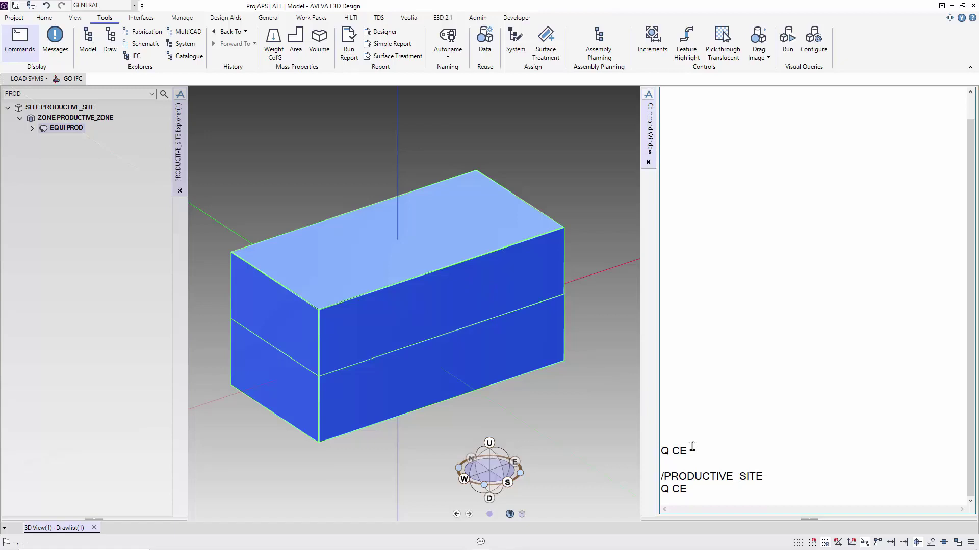
pyautogui.press('Return')
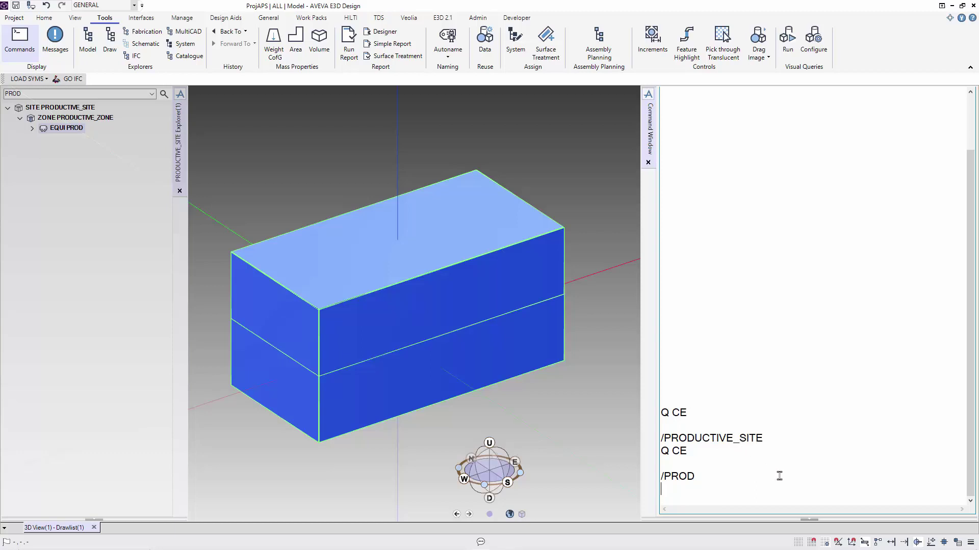
# Step: Navigate to /PRODUCTIVE_SITE and back to /PROD, then list PROD's attributes with Q ATT
pyautogui.doubleClick(769, 438)
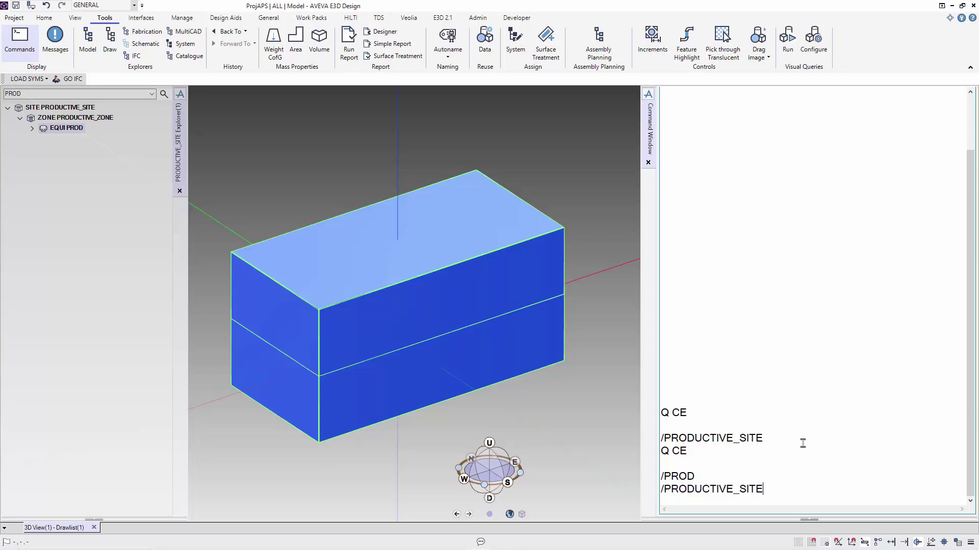
pyautogui.press('Return')
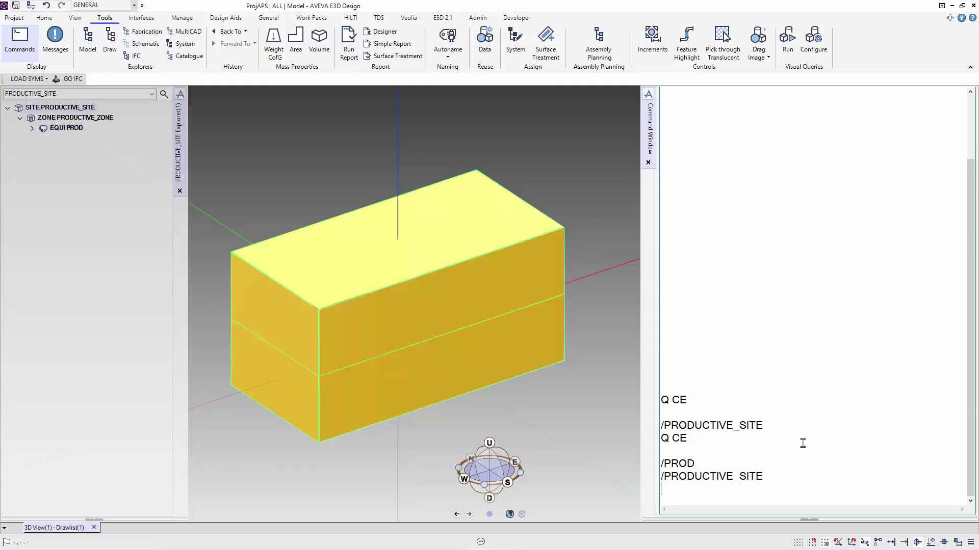
pyautogui.doubleClick(715, 465)
pyautogui.press('Return')
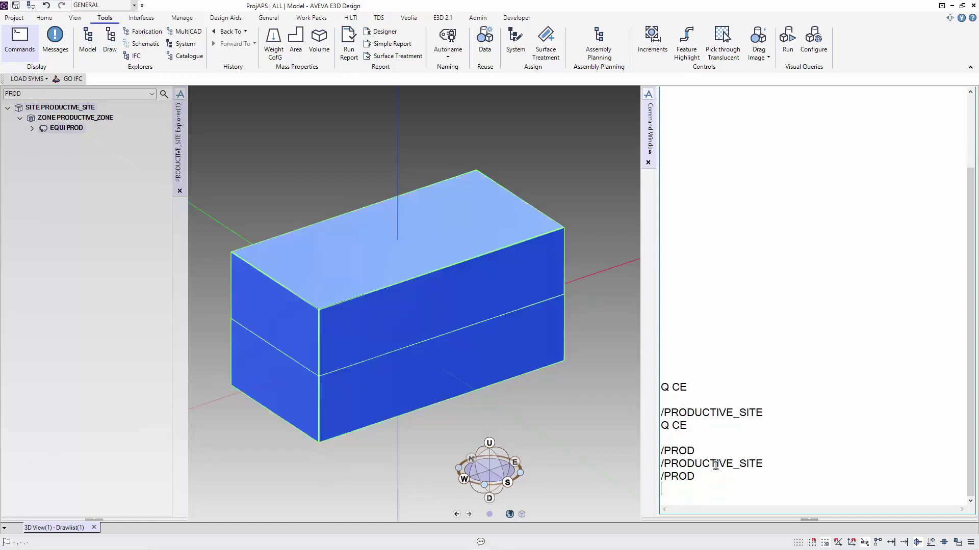
pyautogui.write('Q ATT')
pyautogui.press('Return')
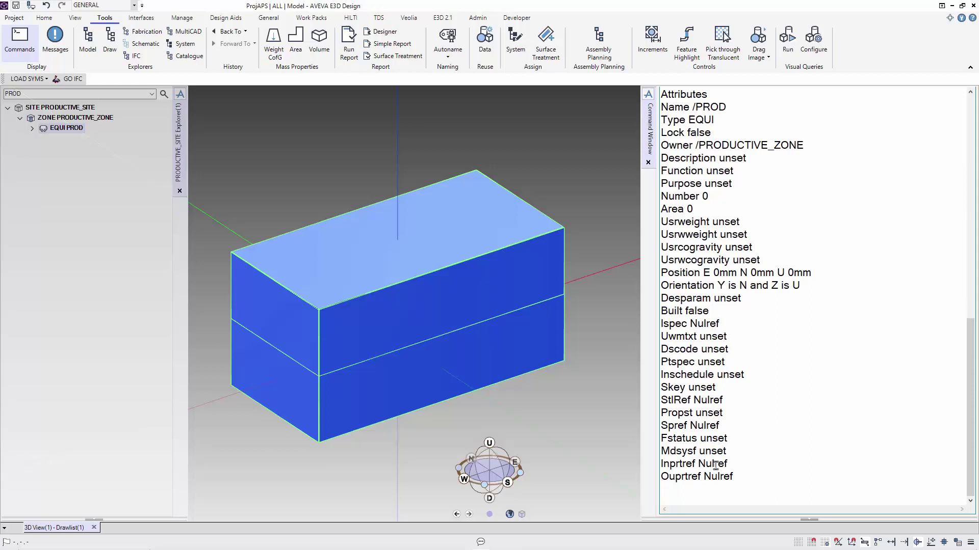
# Step: Query PROD's position, raise it to U 1000mm, then restore E 0mm N 0mm U 0mm
pyautogui.write('Q POS')
pyautogui.press('Return')
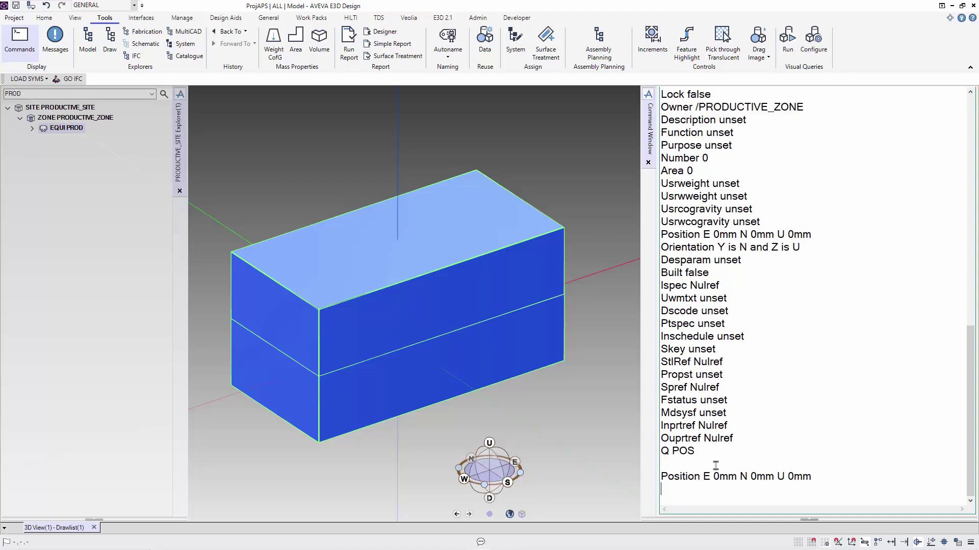
pyautogui.doubleClick(795, 476)
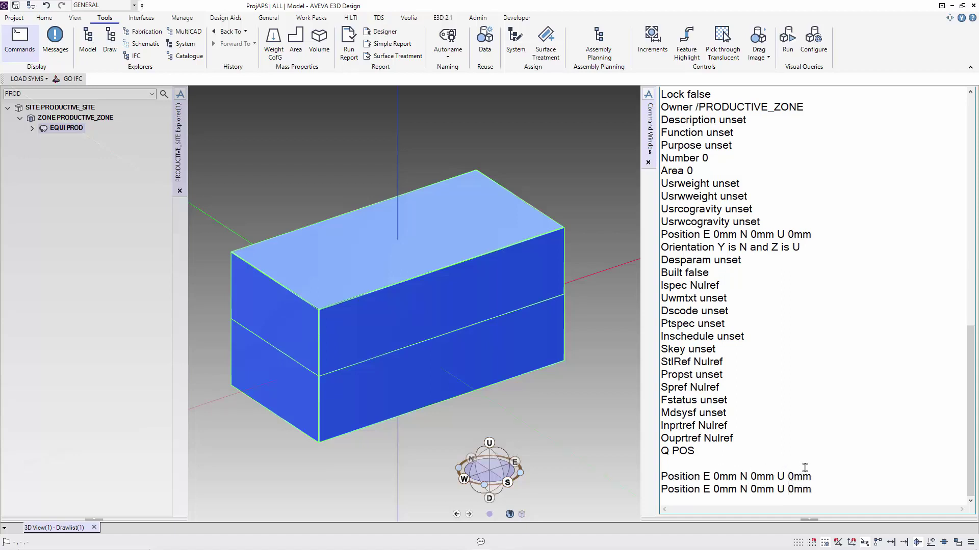
pyautogui.write('100')
pyautogui.press('Return')
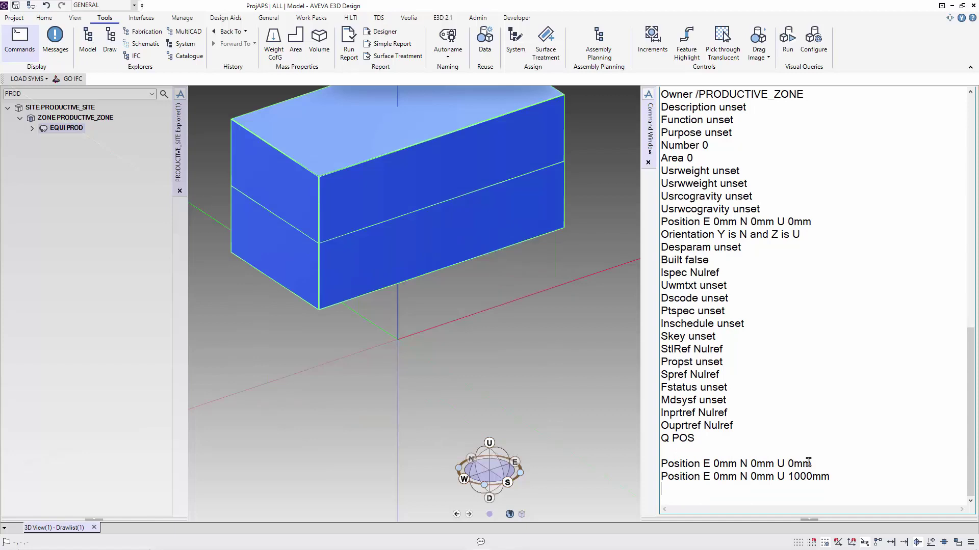
pyautogui.doubleClick(801, 461)
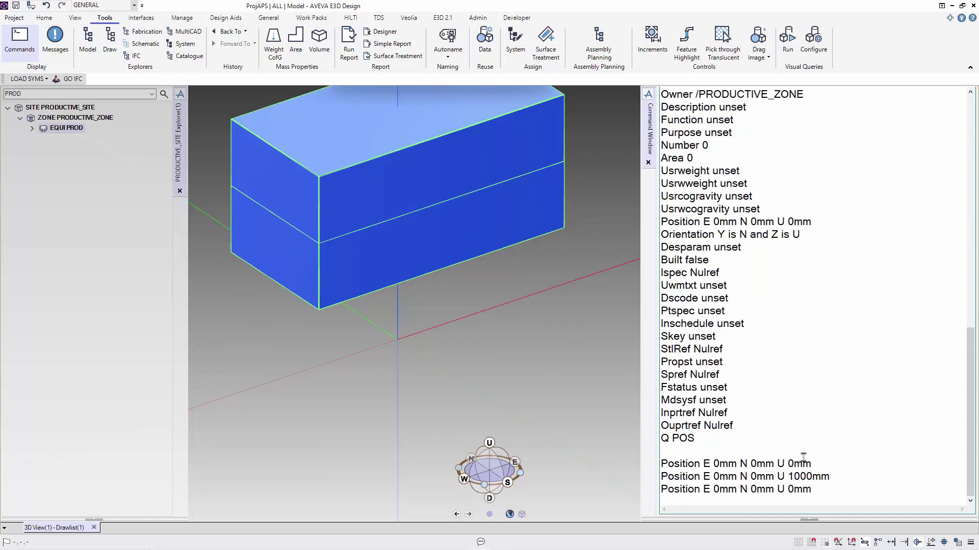
pyautogui.press('Return')
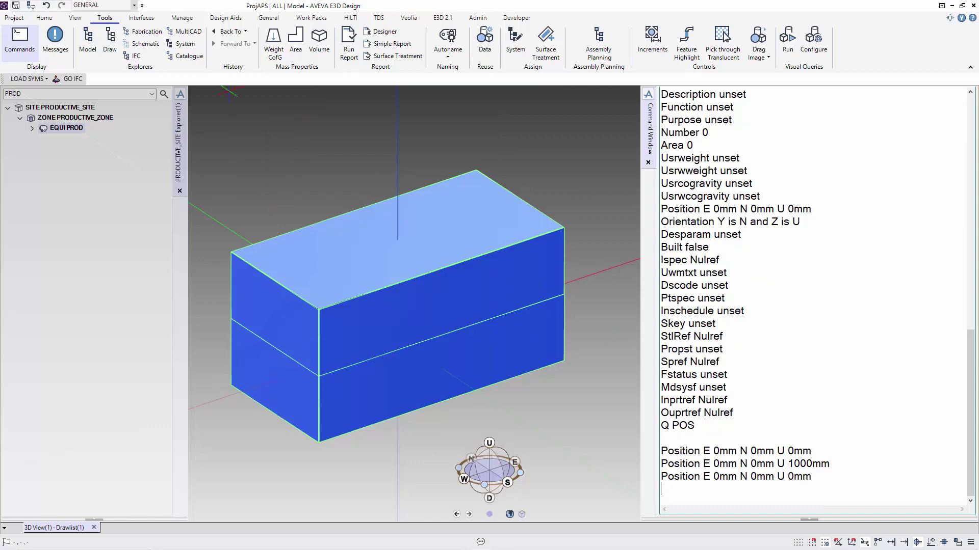
pyautogui.click(46, 18)
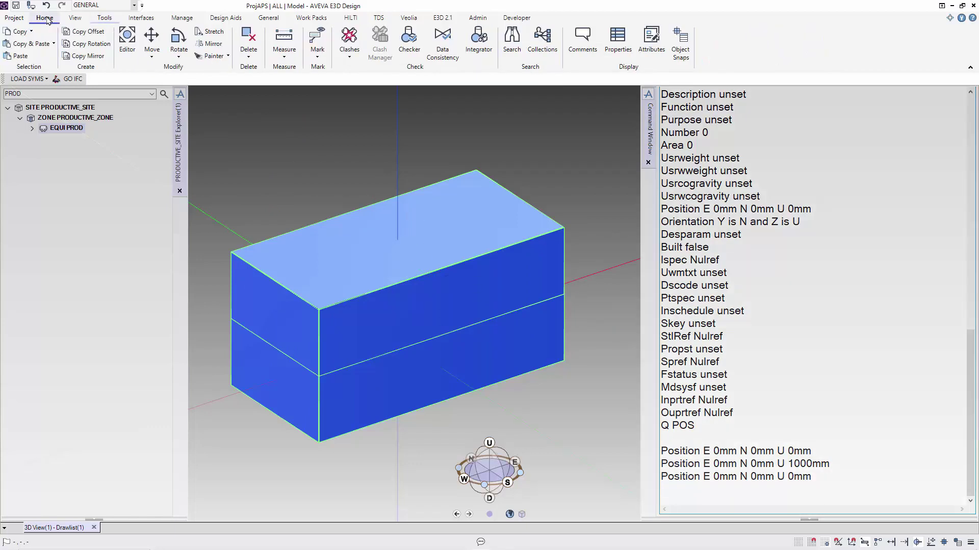
pyautogui.click(152, 58)
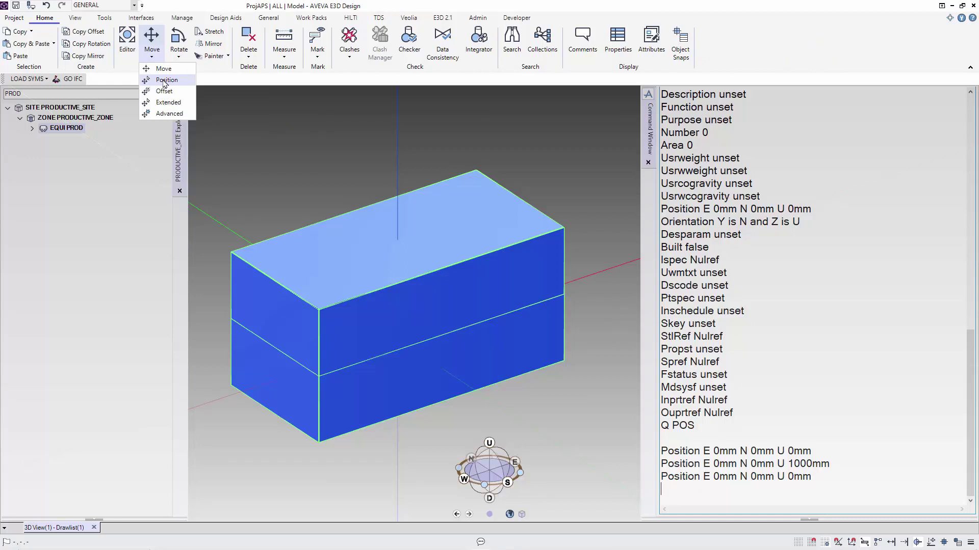
pyautogui.click(163, 80)
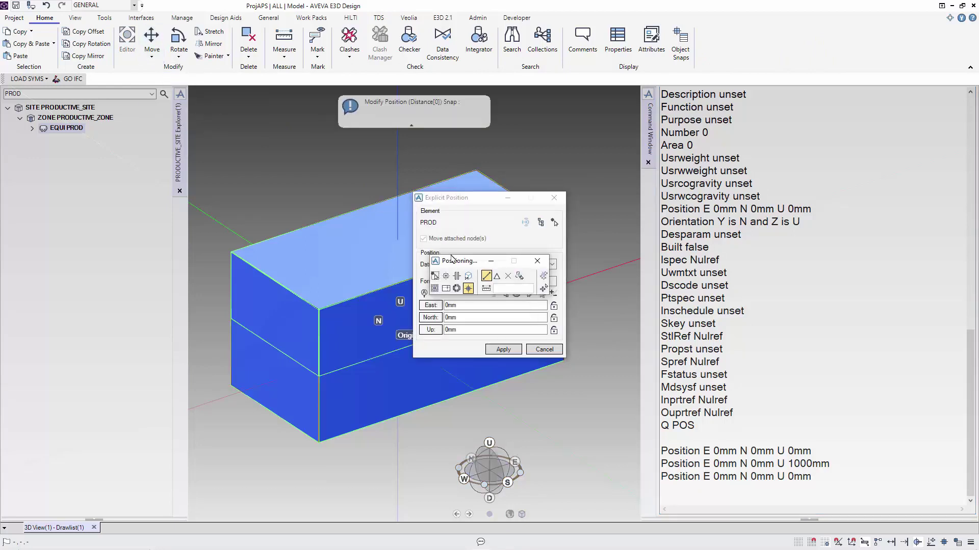
pyautogui.moveTo(455, 261); pyautogui.dragTo(587, 199)
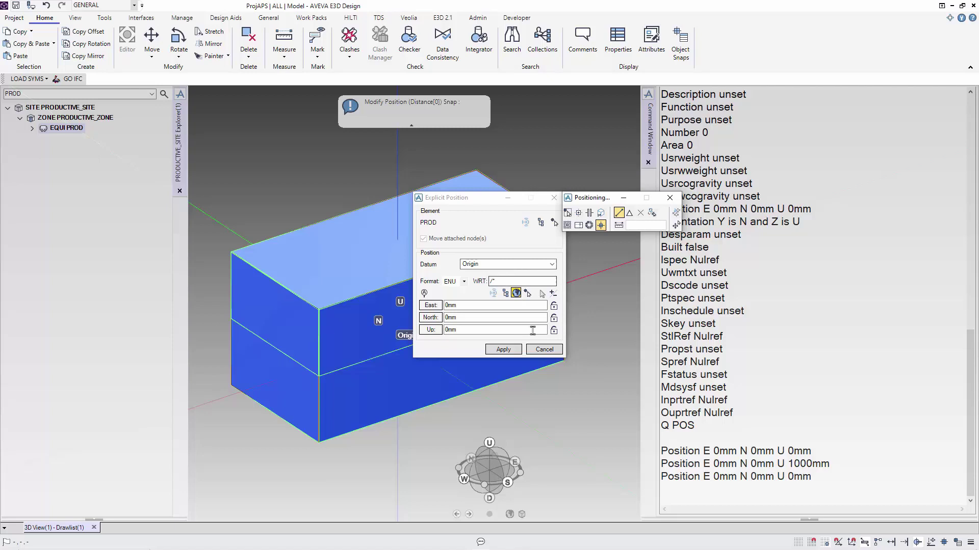
pyautogui.click(544, 351)
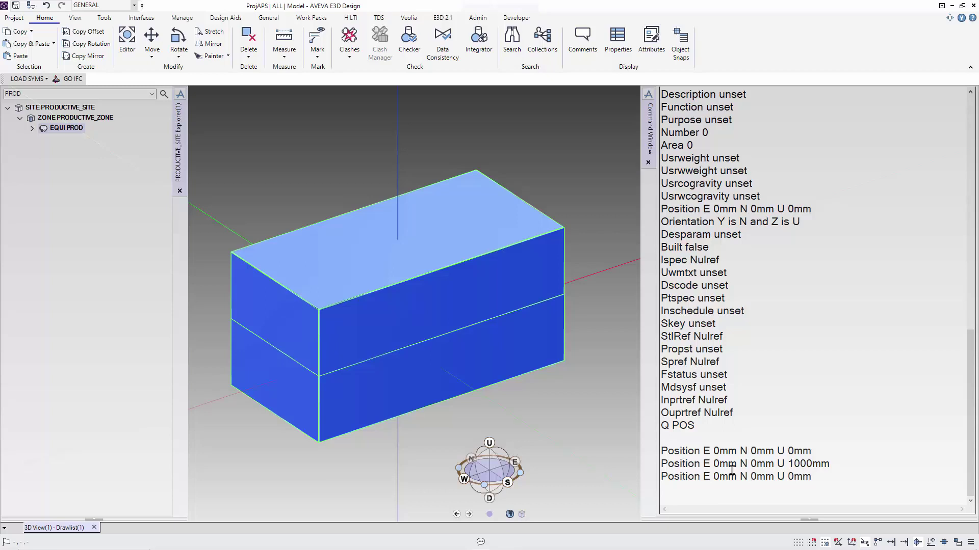
# Step: Clear all command window output and type a dashed separator line
pyautogui.rightClick(755, 305)
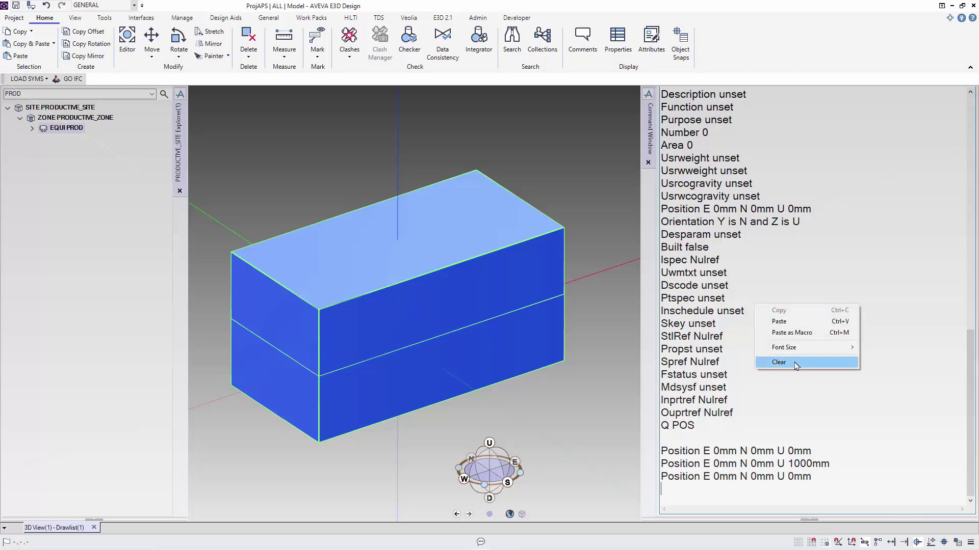
pyautogui.click(796, 364)
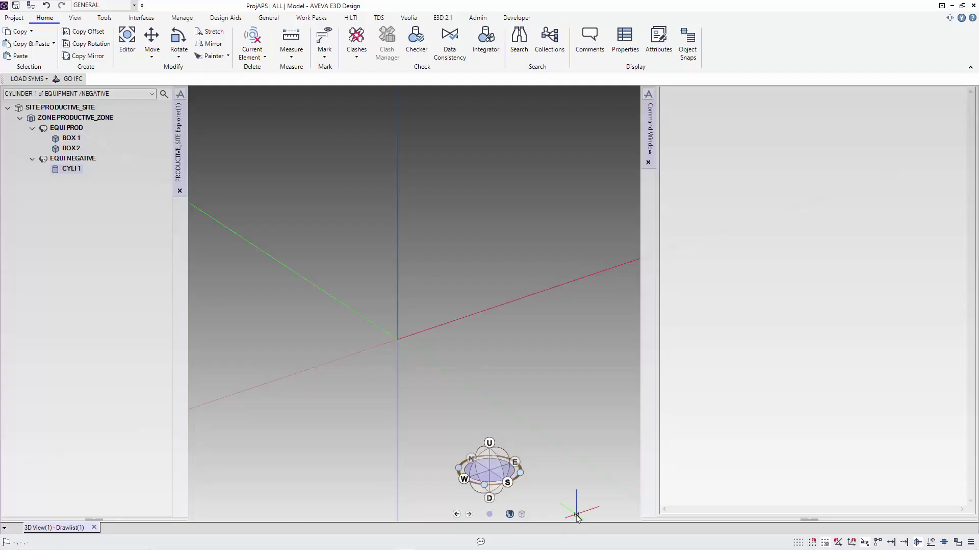
pyautogui.click(669, 480)
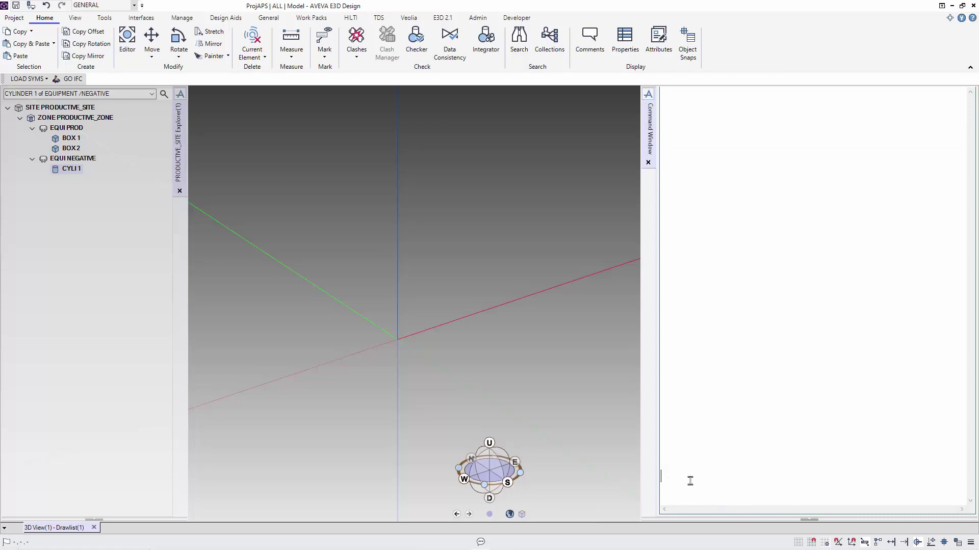
pyautogui.write('------------------------------')
# Step: Create variable !a = 1 and query its type with q var !a
pyautogui.write('!')
pyautogui.write('fg')
pyautogui.press('BackSpace')
pyautogui.press('BackSpace')
pyautogui.write('a = 1')
pyautogui.press('Return')
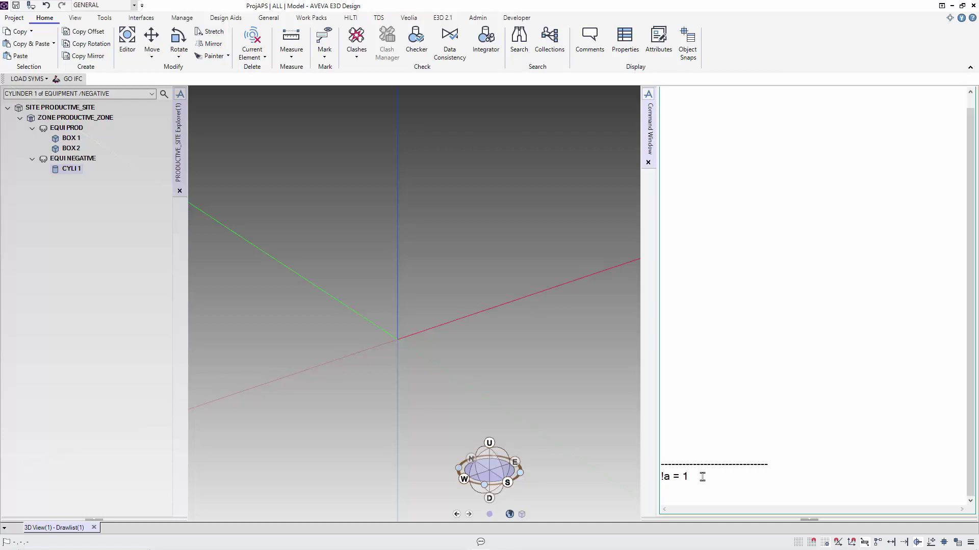
pyautogui.write('q var !a')
pyautogui.press('Return')
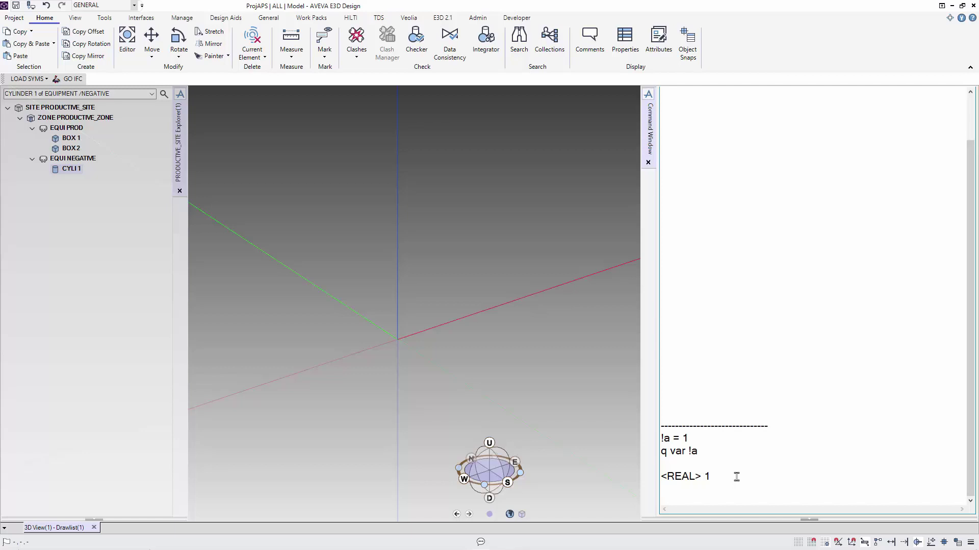
# Step: Show !a = 'One' fails, then create string !s = 'One' and confirm its type
pyautogui.write("!a = 'One'")
pyautogui.press('Return')
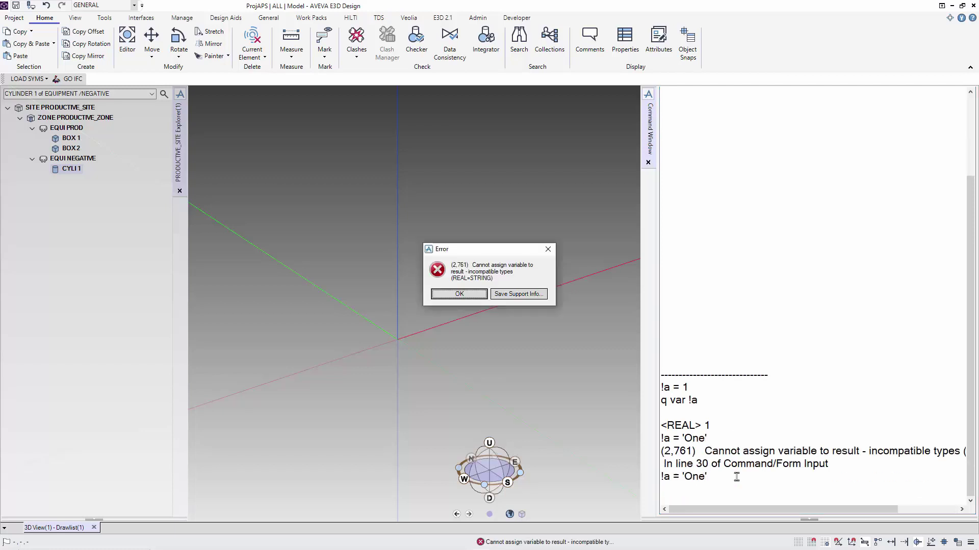
pyautogui.press('Return')
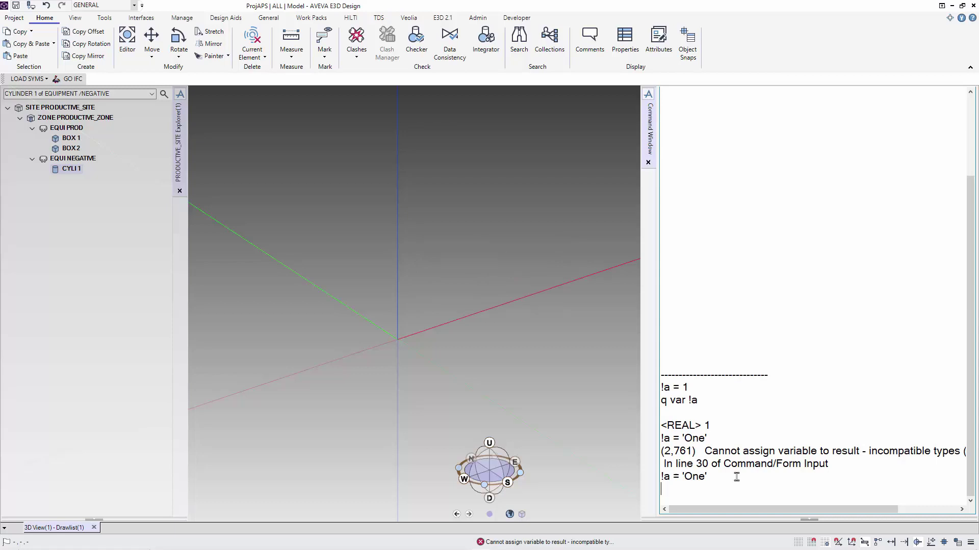
pyautogui.write("!s = 'One'")
pyautogui.press('Return')
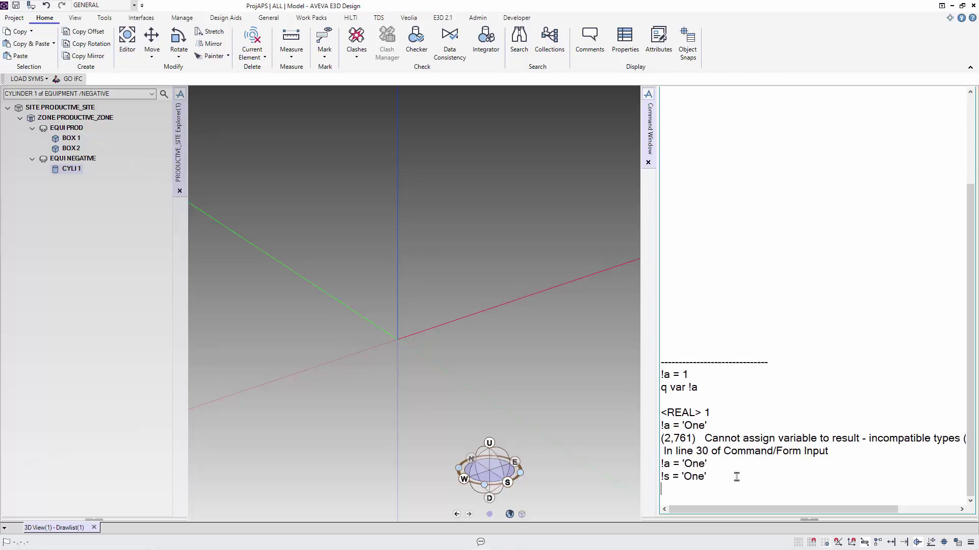
pyautogui.write('q var !s')
pyautogui.press('Return')
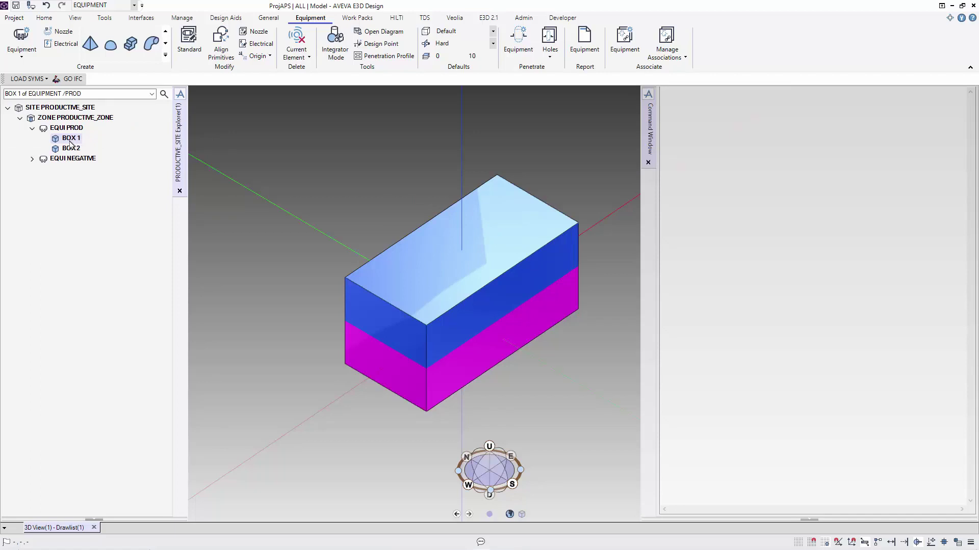
# Step: Make BOX 2, the upper box, the current element in the Explorer
pyautogui.click(71, 149)
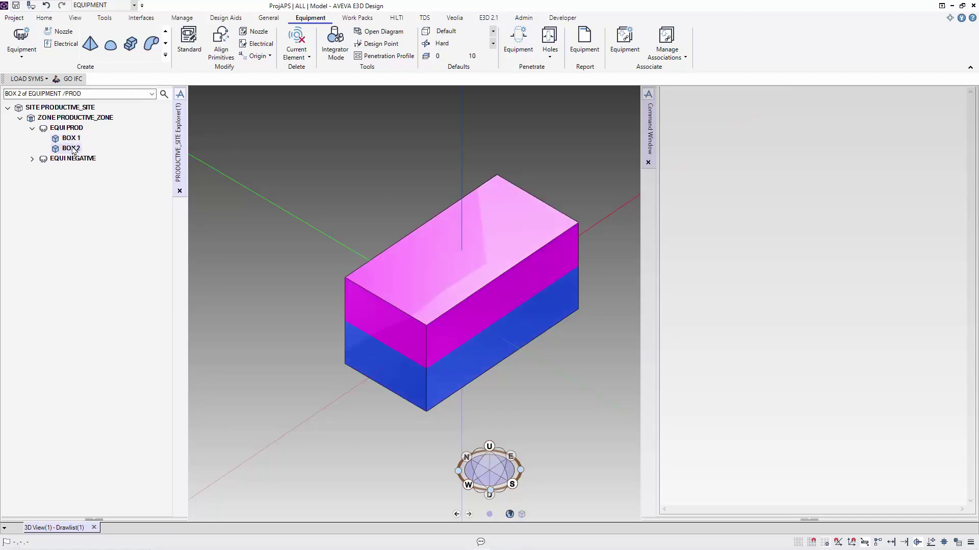
# Step: Draw a Negative Cylinder on BOX 2's top, picking its base centre, diameter and height
pyautogui.click(166, 57)
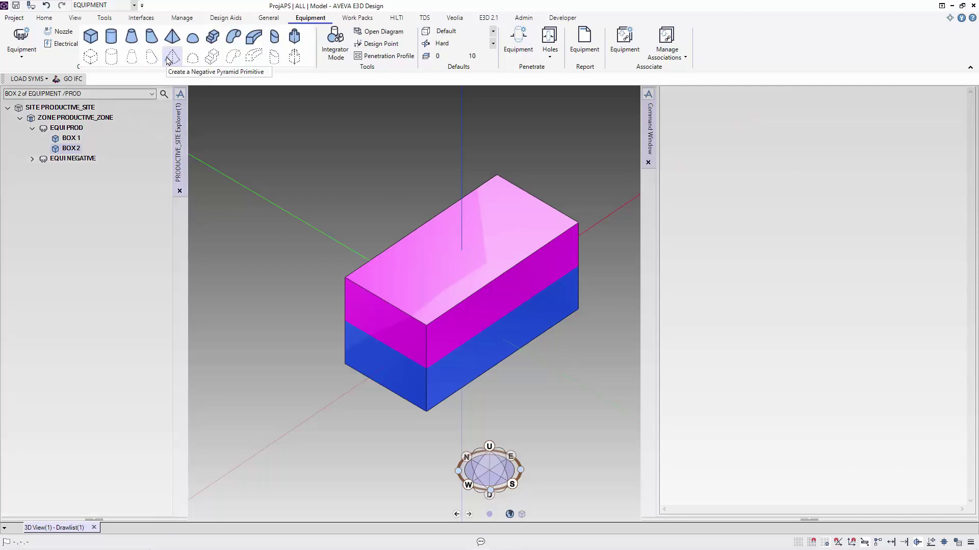
pyautogui.click(111, 60)
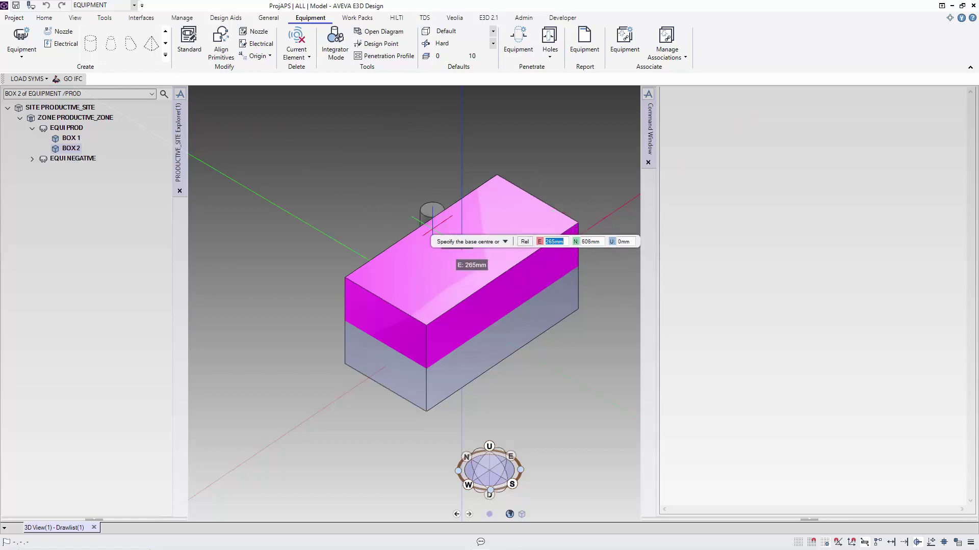
pyautogui.click(449, 249)
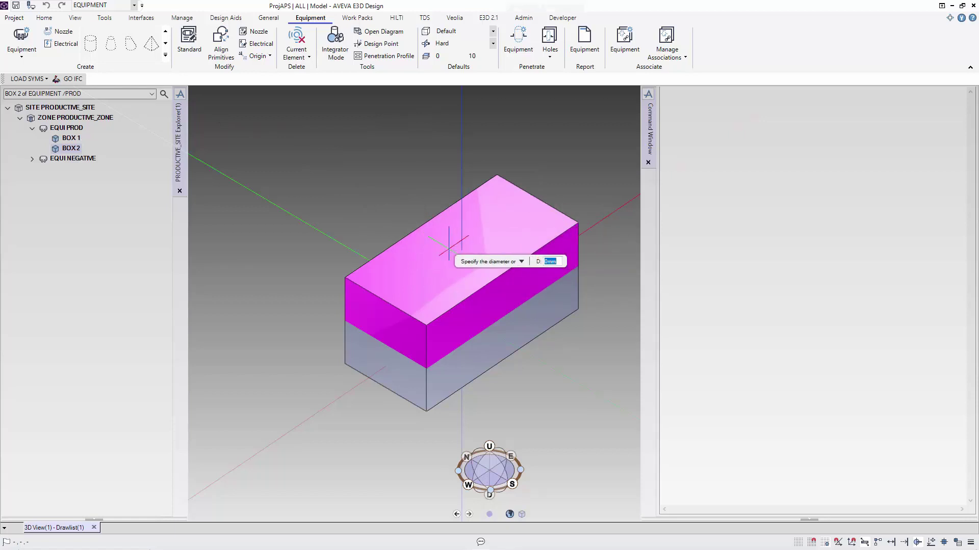
pyautogui.click(486, 252)
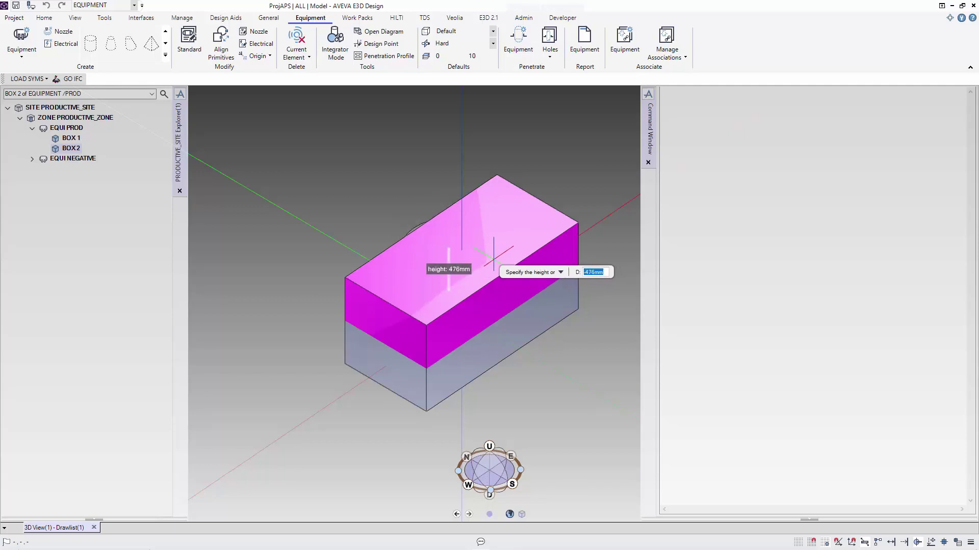
pyautogui.click(487, 163)
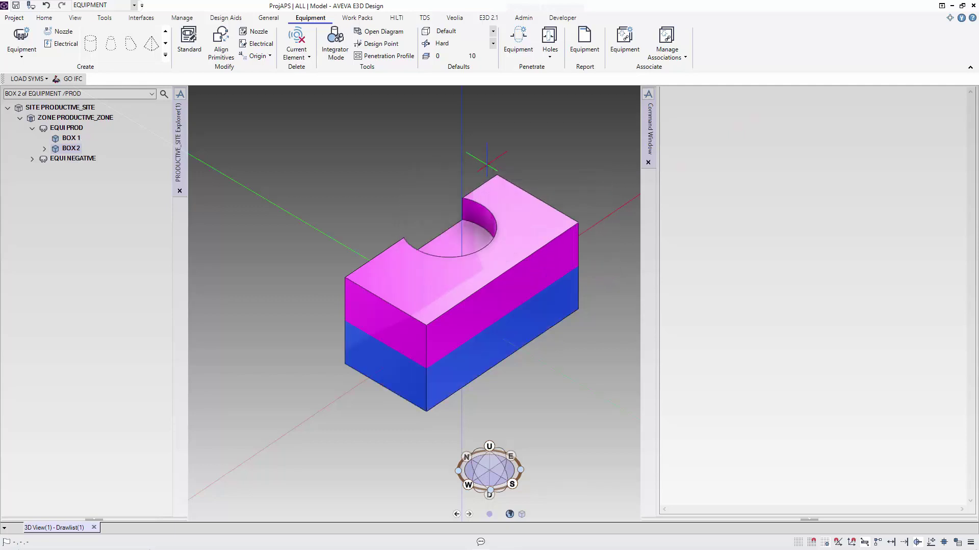
pyautogui.moveTo(487, 163)
pyautogui.mouseDown(button='middle')
pyautogui.moveTo(511, 214)
pyautogui.moveTo(568, 219)
pyautogui.moveTo(589, 236)
pyautogui.moveTo(540, 211)
pyautogui.moveTo(551, 201)
pyautogui.mouseUp(button='middle')
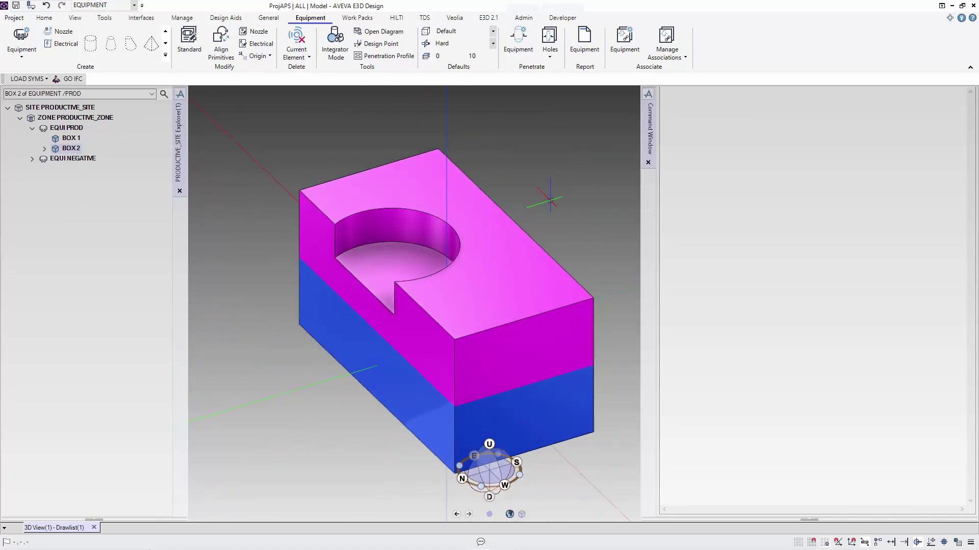
# Step: Reveal NCYL 1 under BOX 2, add EQUI NEGATIVE's cylinders to the 3D view, select CYLI 1
pyautogui.click(44, 149)
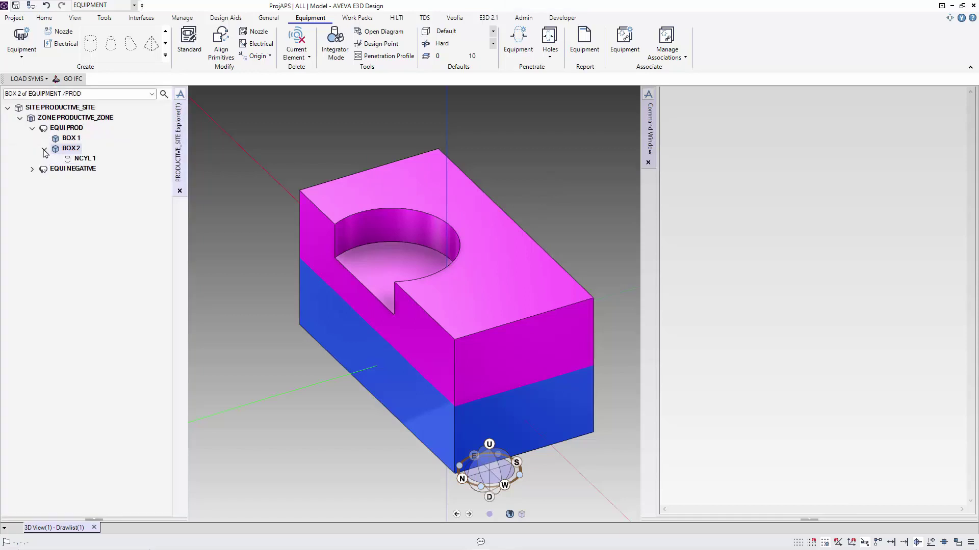
pyautogui.click(84, 162)
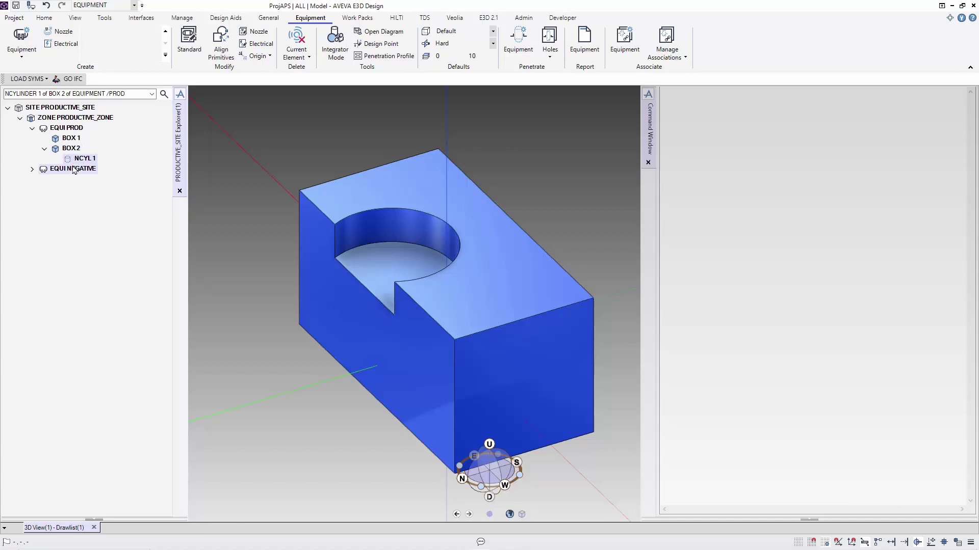
pyautogui.doubleClick(72, 174)
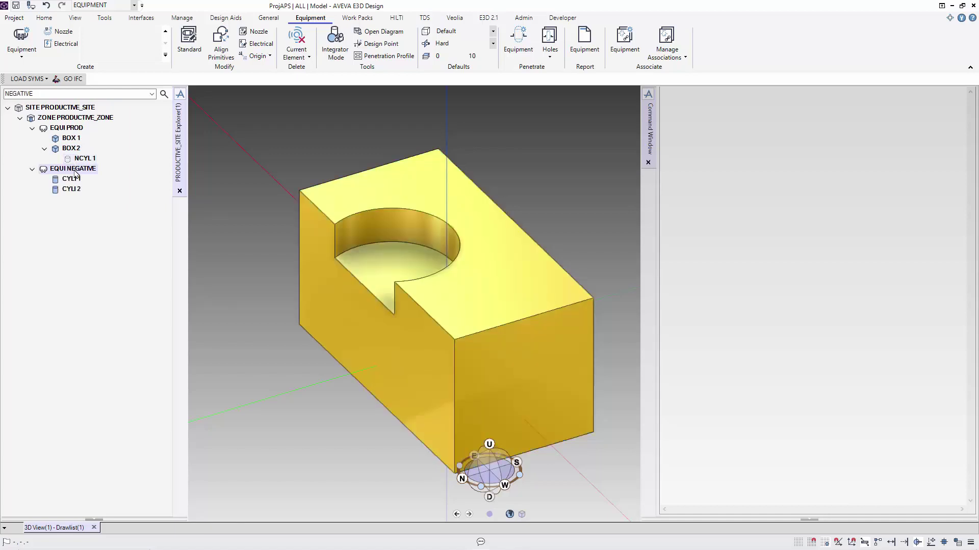
pyautogui.moveTo(77, 175); pyautogui.dragTo(259, 308)
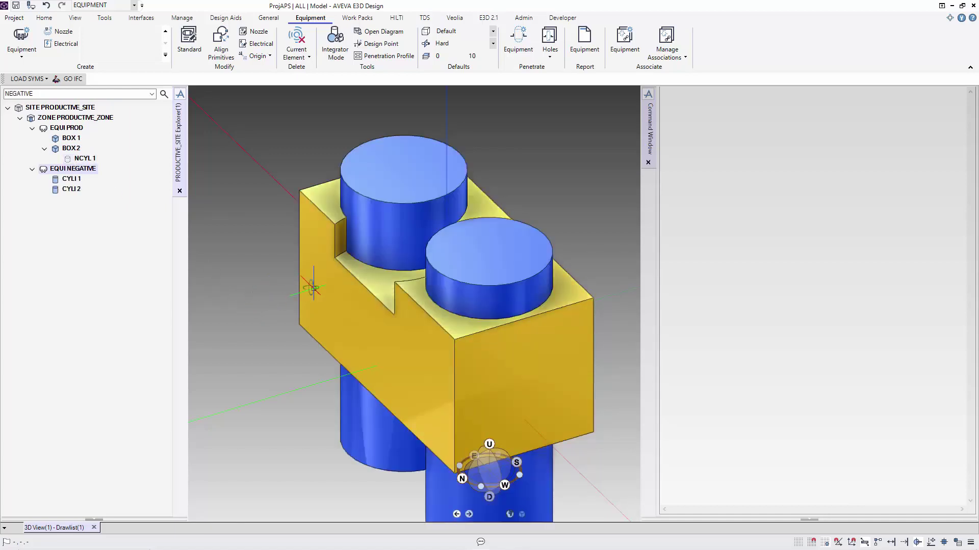
pyautogui.moveTo(306, 287); pyautogui.dragTo(254, 351, button='middle')
pyautogui.scroll(-3, 240, 321)
pyautogui.scroll(2, 255, 352)
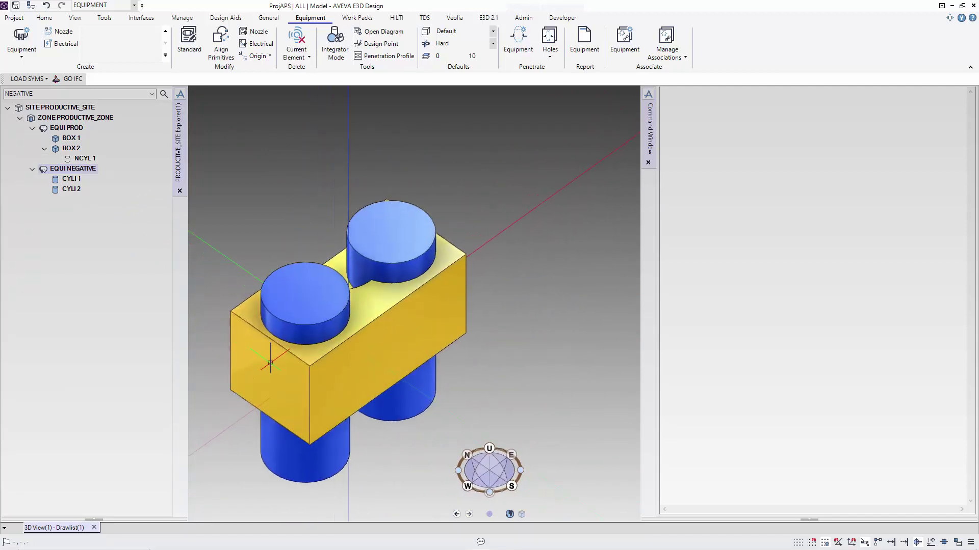
pyautogui.click(69, 180)
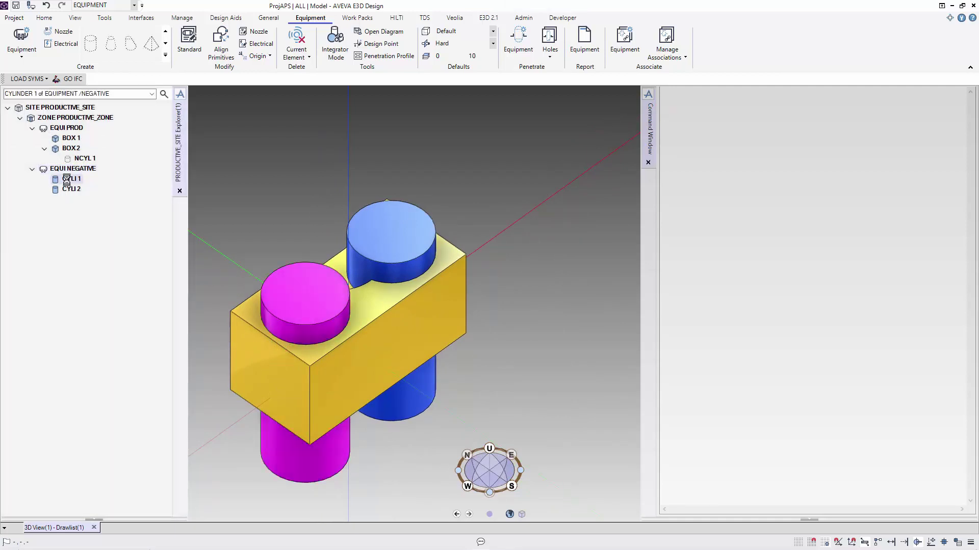
# Step: Store CYLI 1 as !ncyli and copy its diameter onto NCYL 1 with !!CE.dia = !ncyli.dia
pyautogui.click(696, 479)
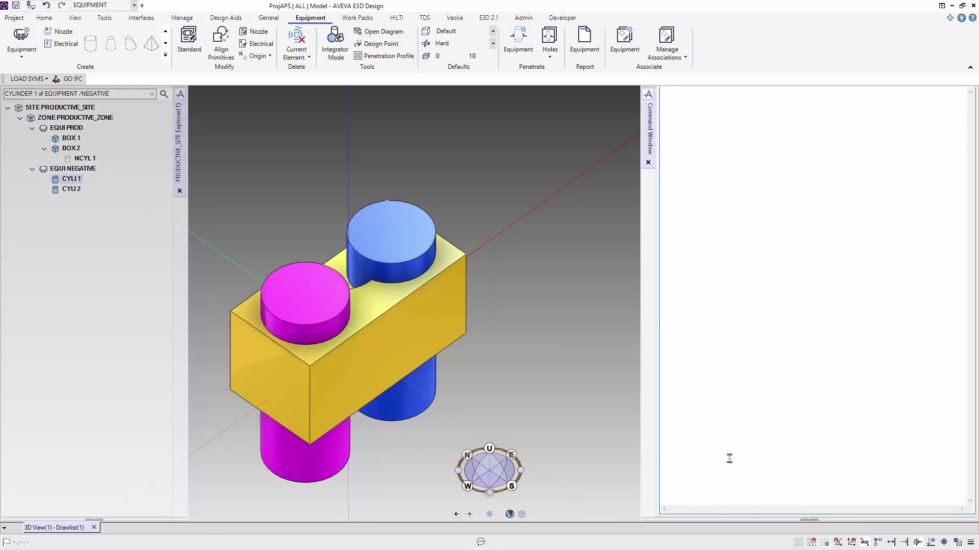
pyautogui.write('!ncyli = !!CE')
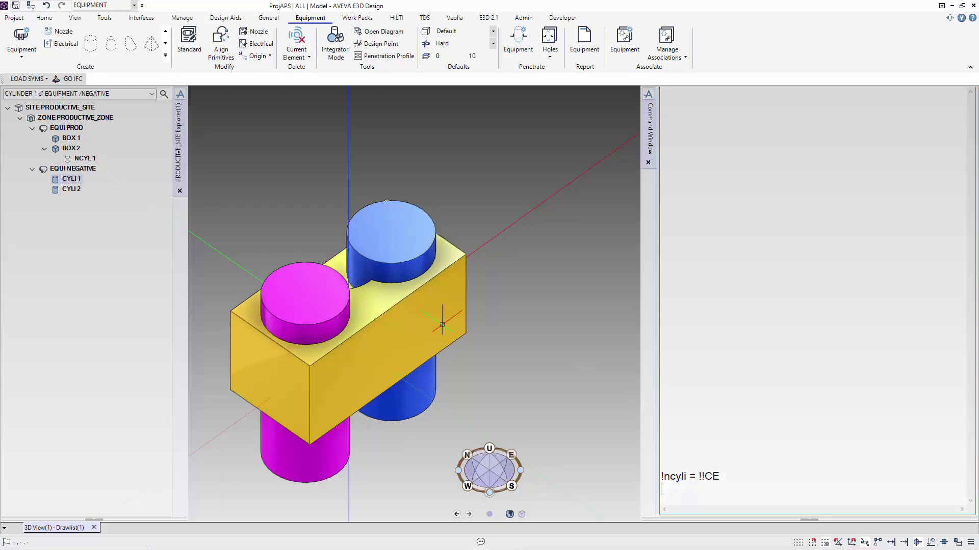
pyautogui.click(89, 158)
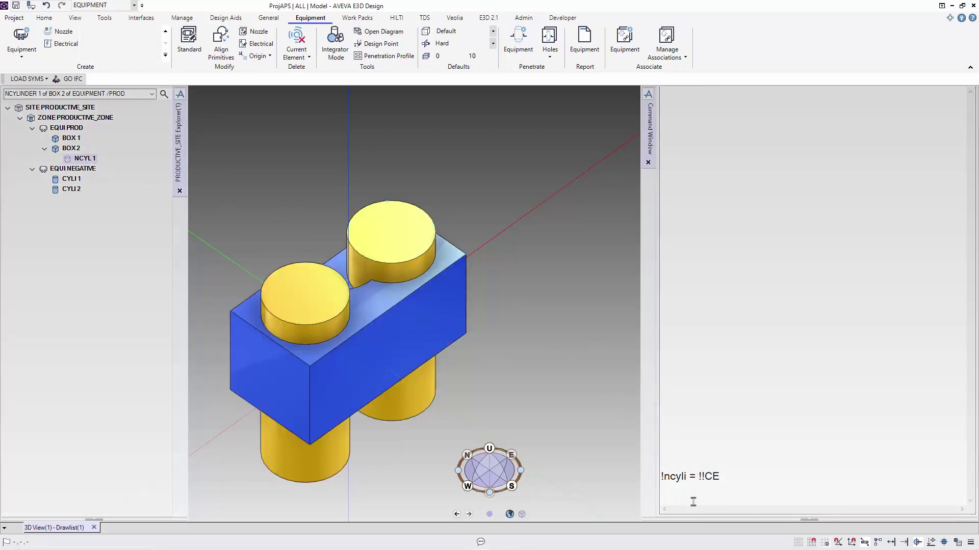
pyautogui.click(698, 498)
pyautogui.write('!!CE')
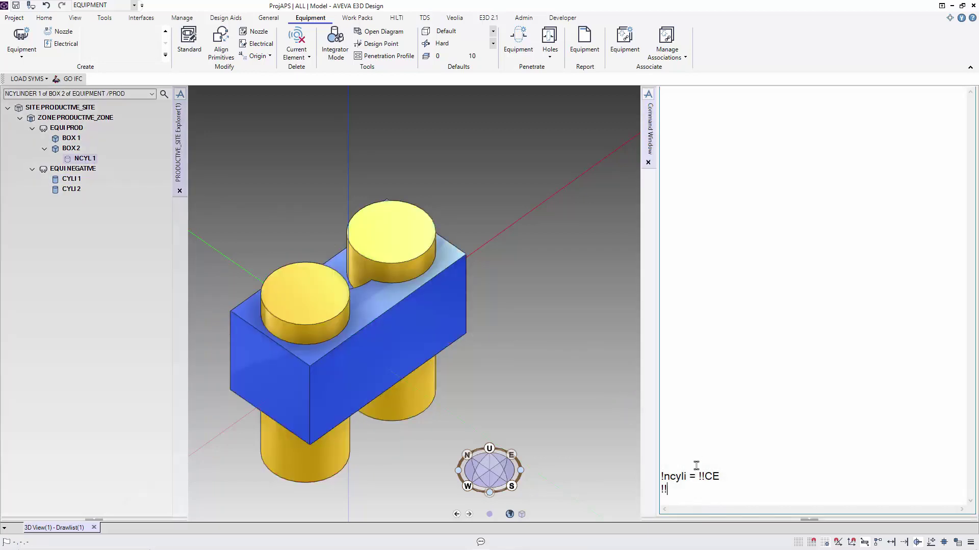
pyautogui.write('.dia = !ncli')
pyautogui.press('BackSpace')
pyautogui.press('BackSpace')
pyautogui.press('BackSpace')
pyautogui.write('yli.dia')
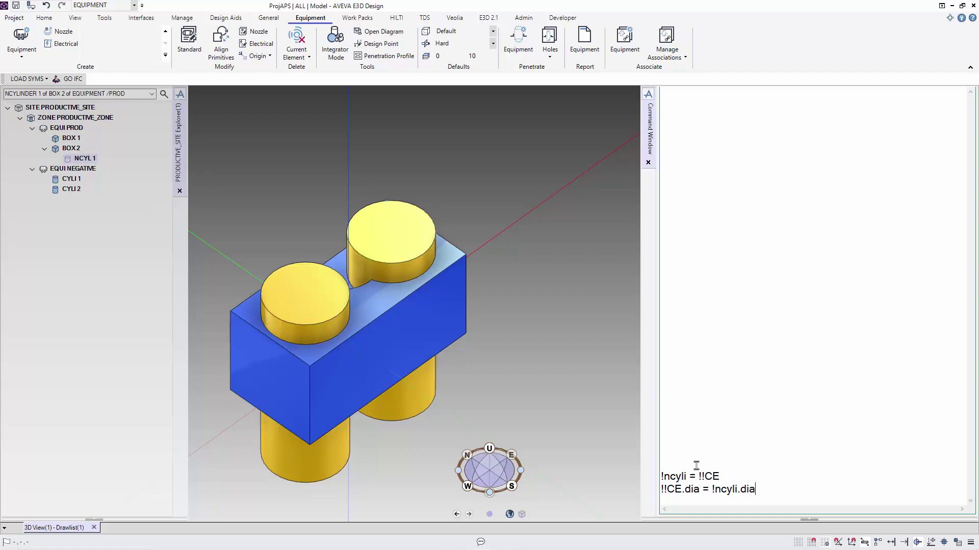
pyautogui.press('Return')
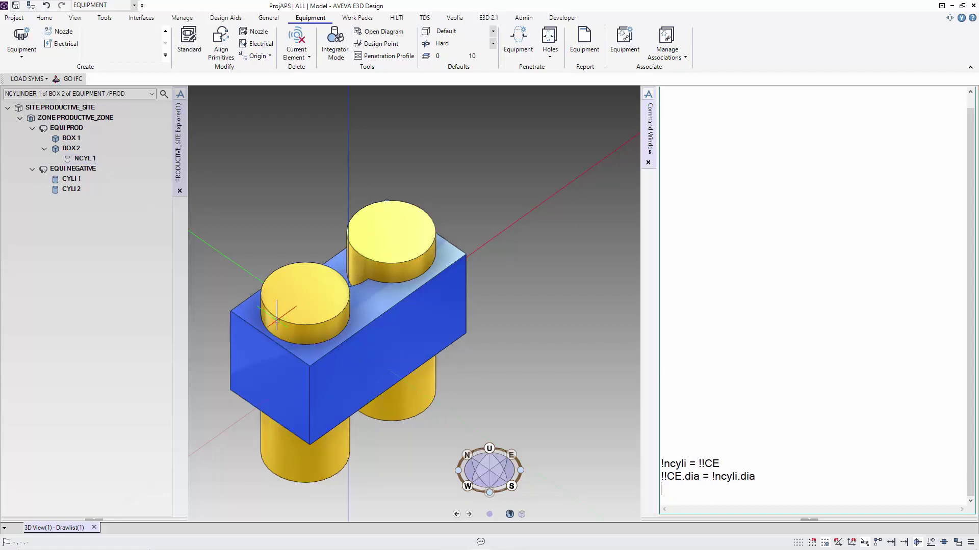
# Step: Copy CYLI 1's height and position onto NCYL 1 via !!CE.hei and !!CE.pos assignments
pyautogui.moveTo(336, 352); pyautogui.dragTo(464, 306, button='middle')
pyautogui.scroll(5, 464, 316)
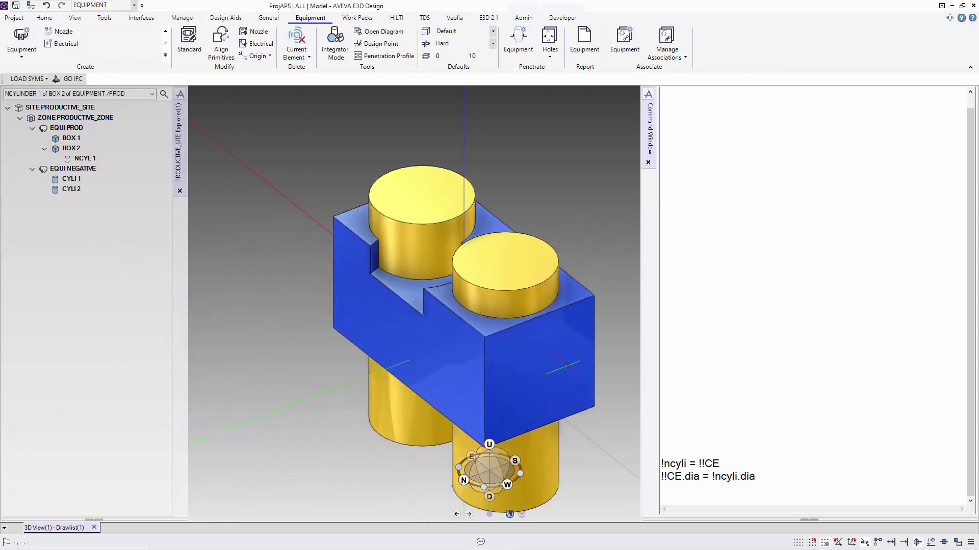
pyautogui.press('Up')
pyautogui.click(700, 490)
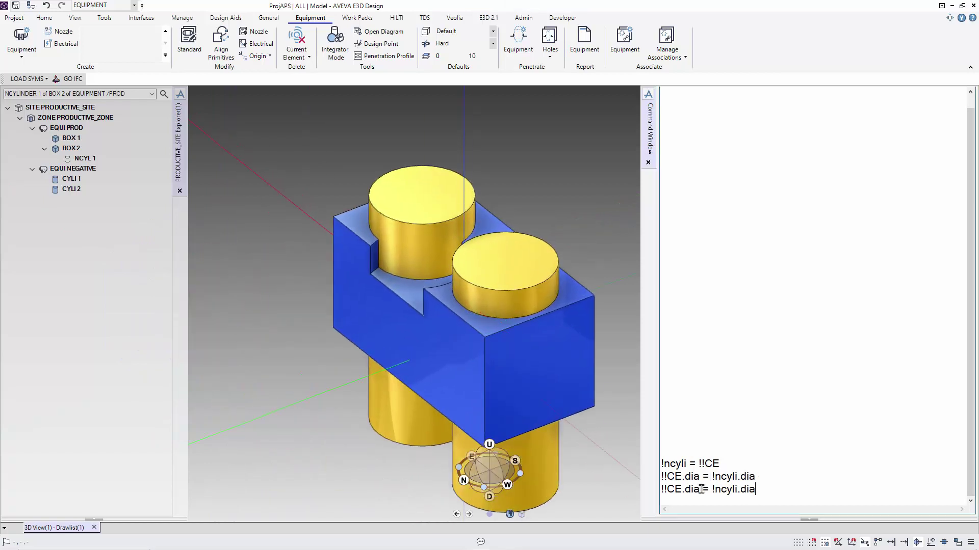
pyautogui.press('BackSpace')
pyautogui.press('BackSpace')
pyautogui.press('BackSpace')
pyautogui.write('hei')
pyautogui.press('BackSpace')
pyautogui.press('BackSpace')
pyautogui.press('BackSpace')
pyautogui.write('hei')
pyautogui.press('Return')
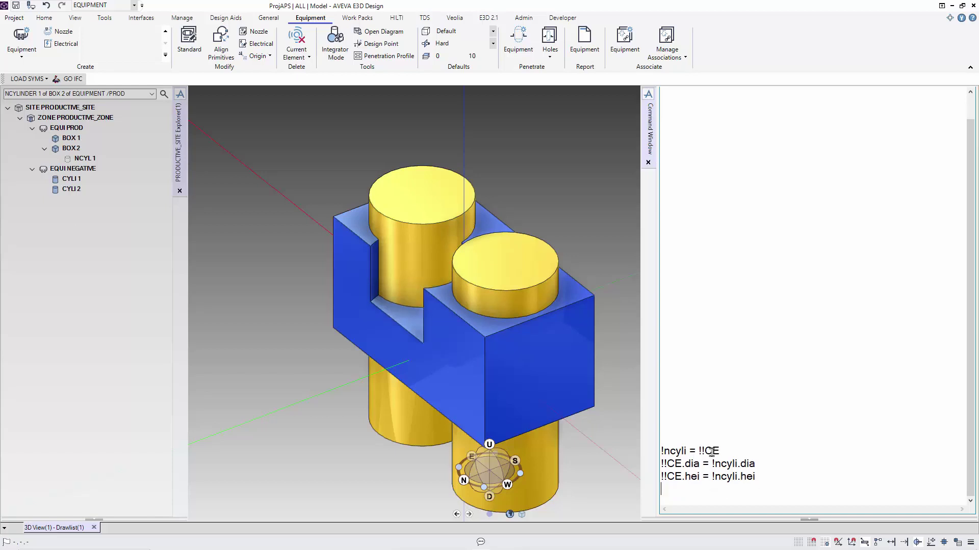
pyautogui.write('!!CE.pos = !ncyli.pos')
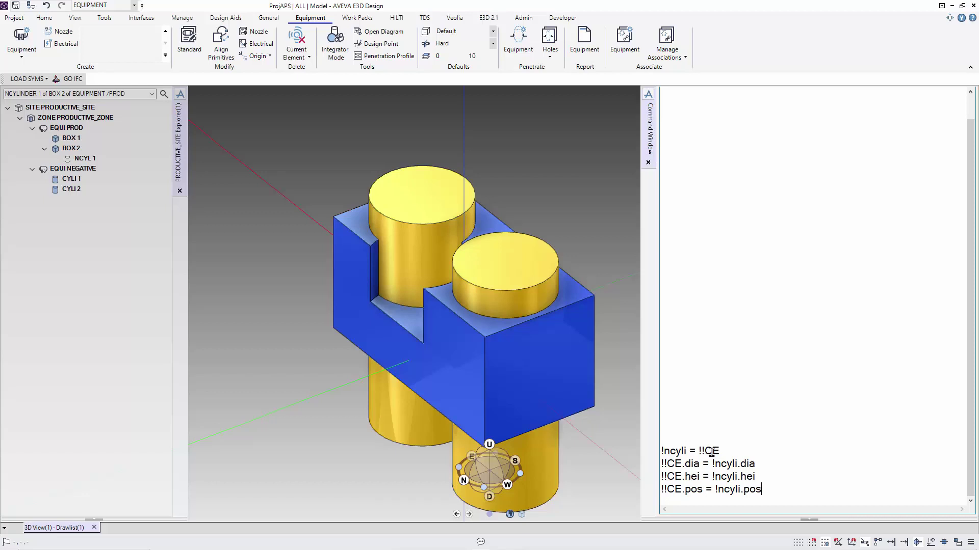
pyautogui.press('Return')
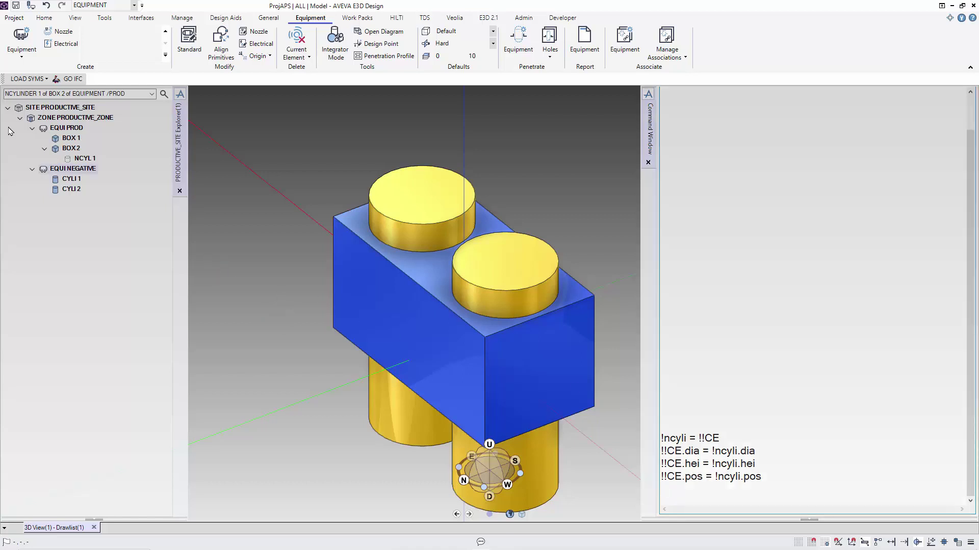
# Step: Store CYLI 2 as !ncyli, then create a new negative cylinder NCYL 2 in BOX 2
pyautogui.click(72, 189)
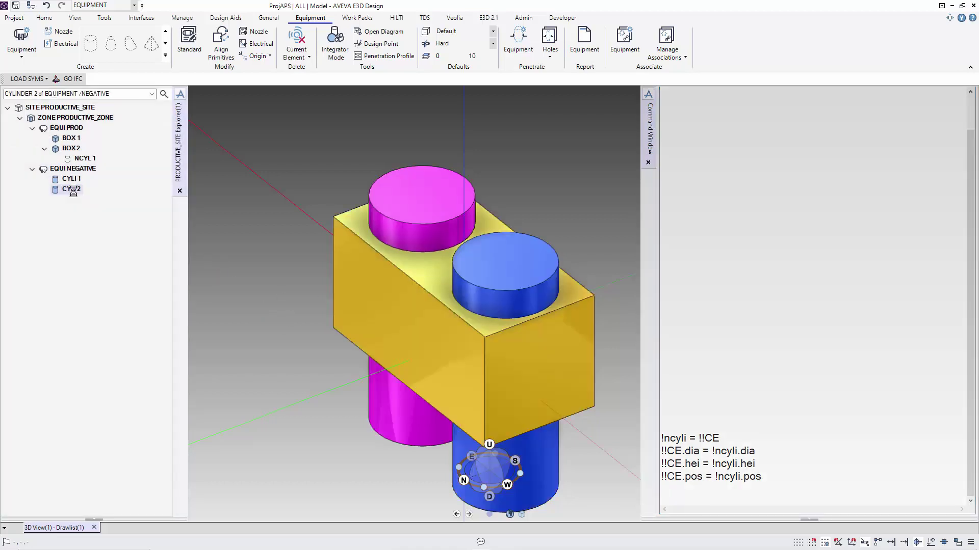
pyautogui.click(715, 437)
pyautogui.write('!ncyli = !!CE')
pyautogui.press('Return')
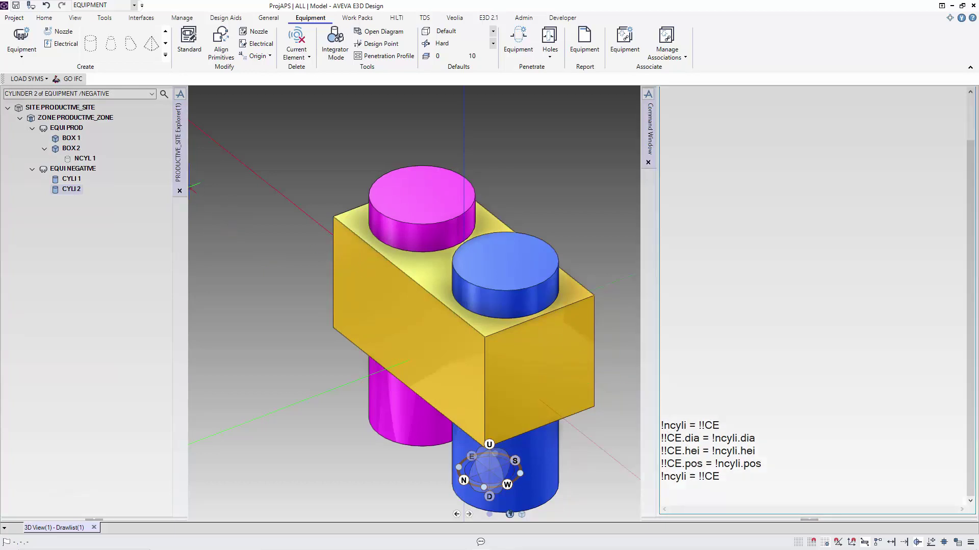
pyautogui.click(84, 158)
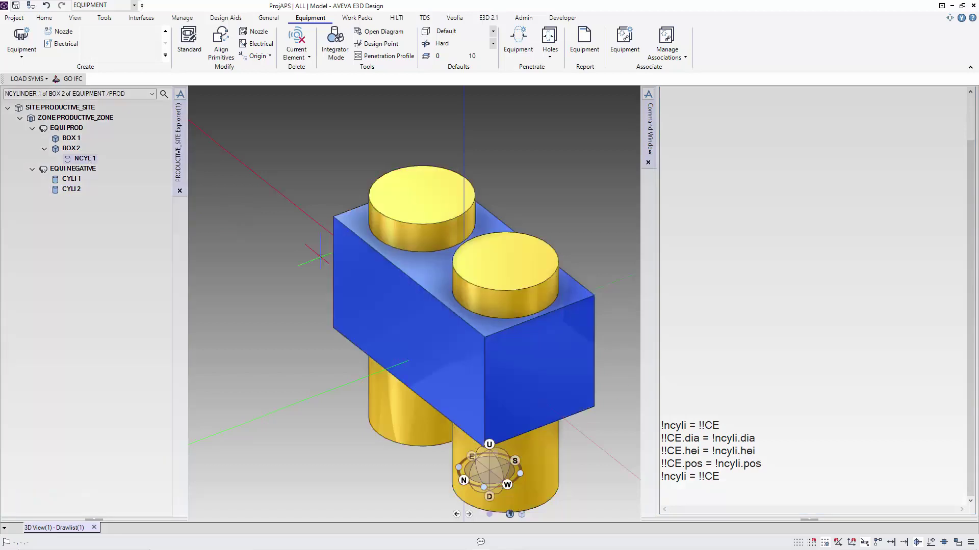
pyautogui.click(681, 497)
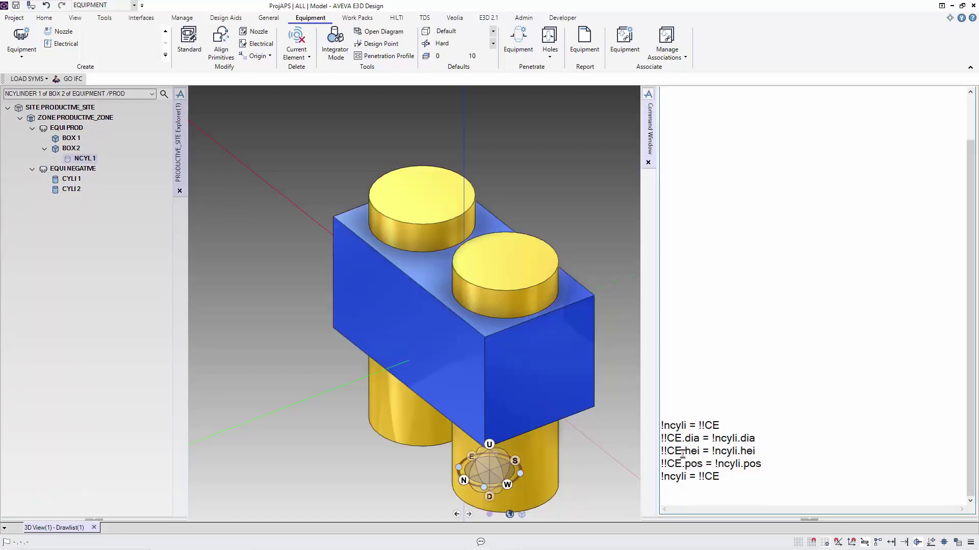
pyautogui.write('new ncyli')
pyautogui.press('Return')
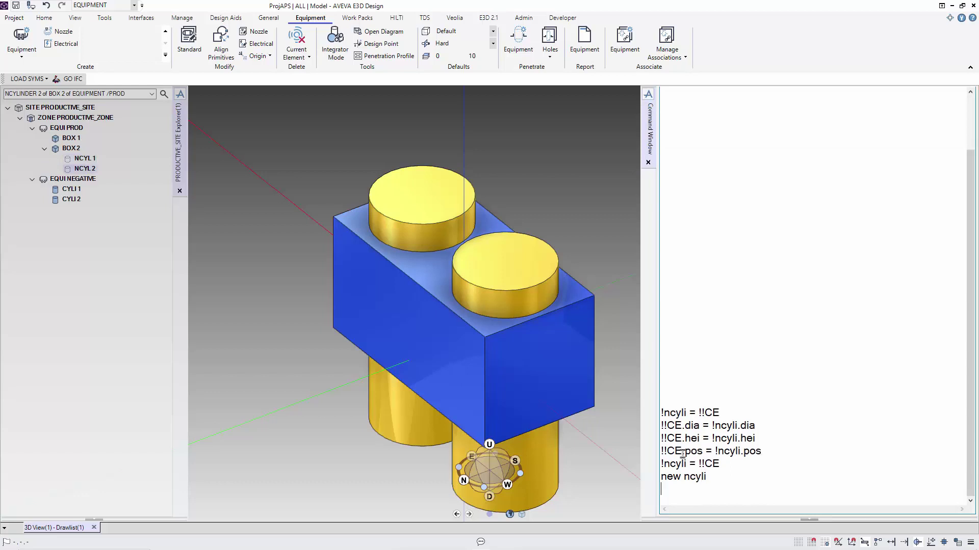
# Step: Rerun the dia, hei and pos assignments to match NCYL 2 to CYLI 2
pyautogui.doubleClick(708, 423)
pyautogui.press('Return')
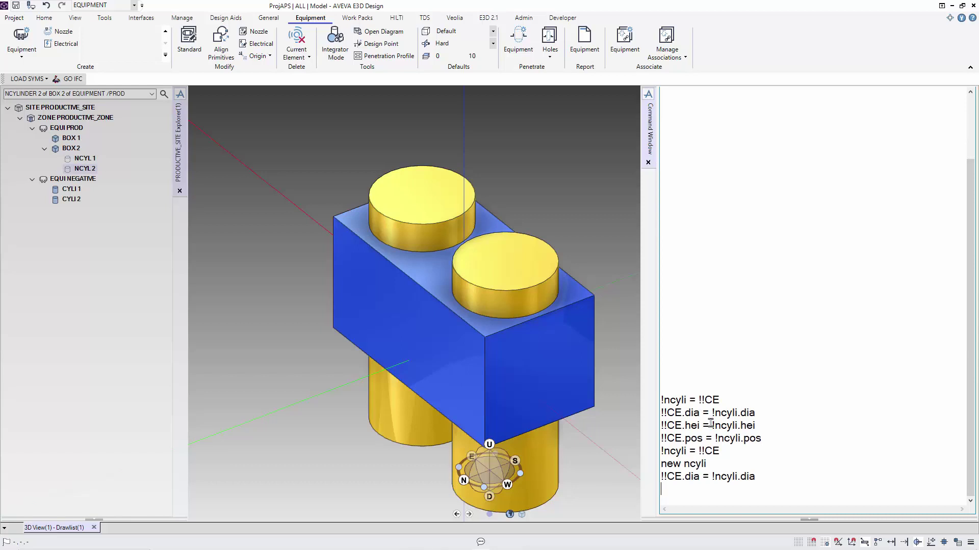
pyautogui.doubleClick(714, 424)
pyautogui.press('Return')
pyautogui.doubleClick(714, 424)
pyautogui.press('Return')
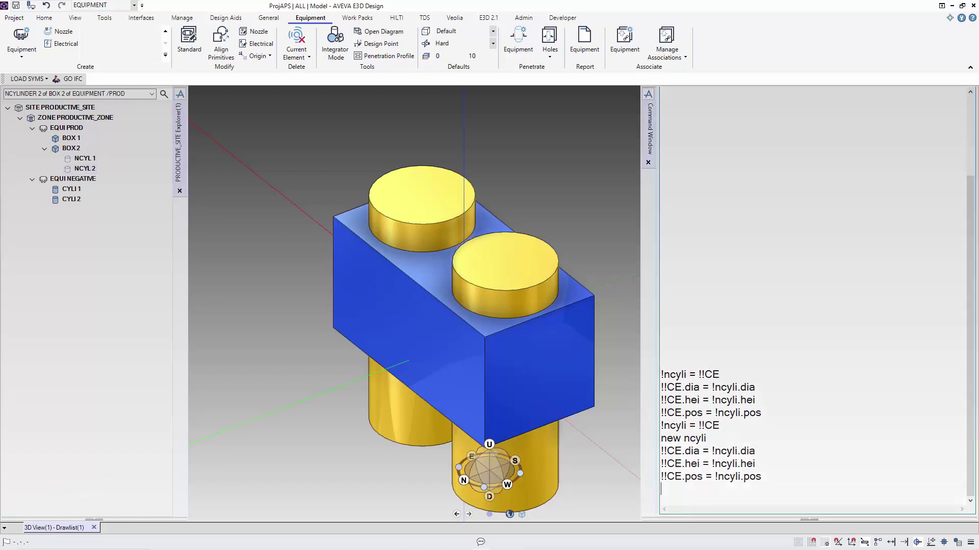
# Step: Remove EQUI NEGATIVE from the 3D view to reveal BOX 2's two holes, then select NCYL 1
pyautogui.click(75, 180)
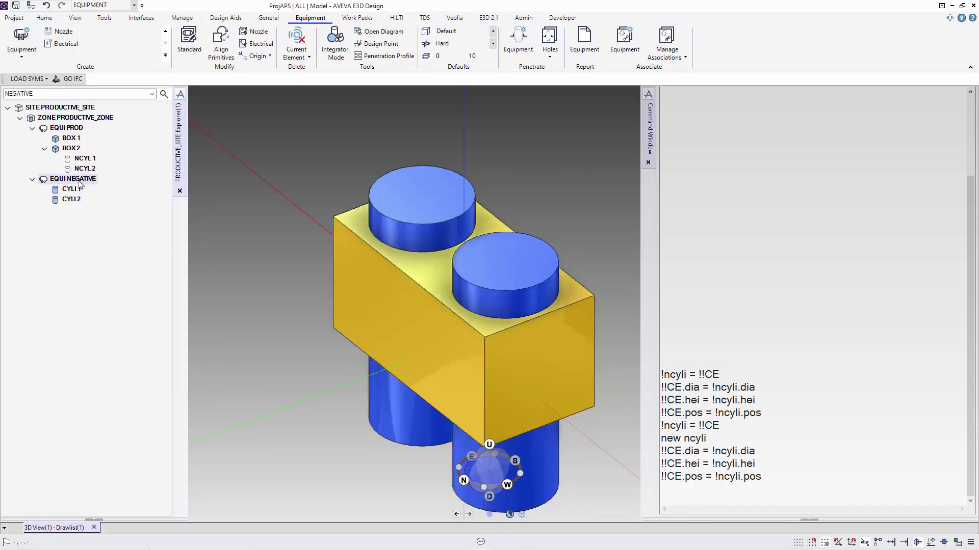
pyautogui.rightClick(78, 180)
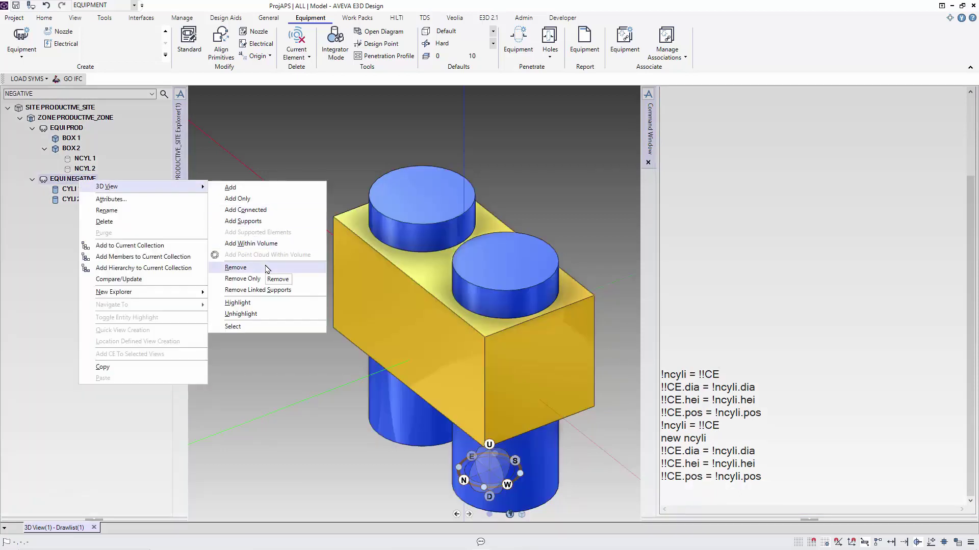
pyautogui.click(269, 267)
pyautogui.moveTo(446, 316); pyautogui.dragTo(412, 300, button='middle')
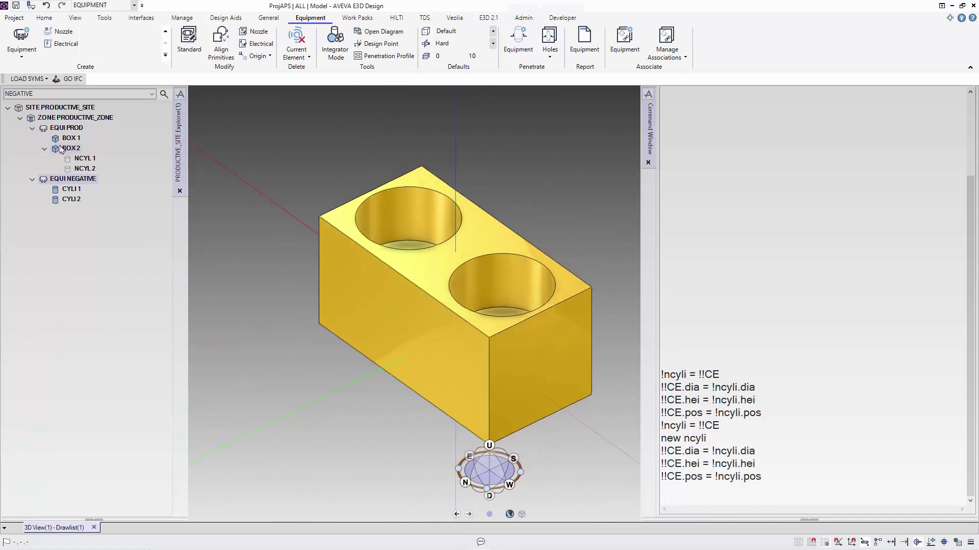
pyautogui.click(82, 159)
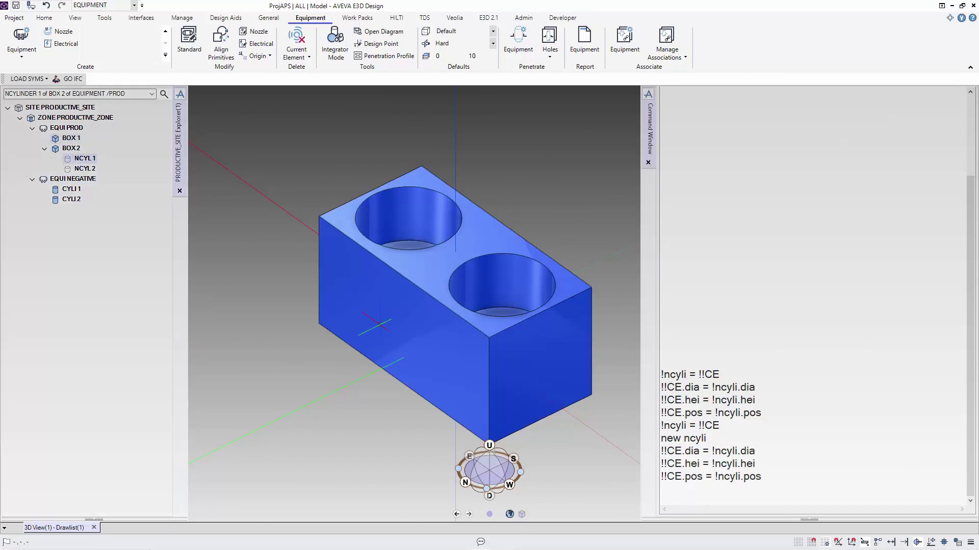
# Step: Store NCYL 1 in variable !ncyli, then step with nex and store NCYL 2 as !ncyli1
pyautogui.click(701, 498)
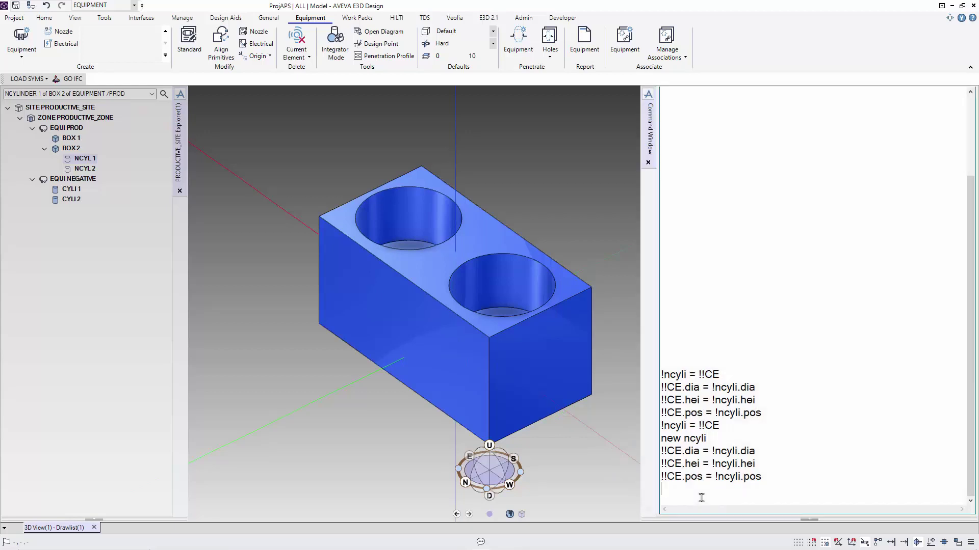
pyautogui.write('!ncyli = !!CE')
pyautogui.press('Return')
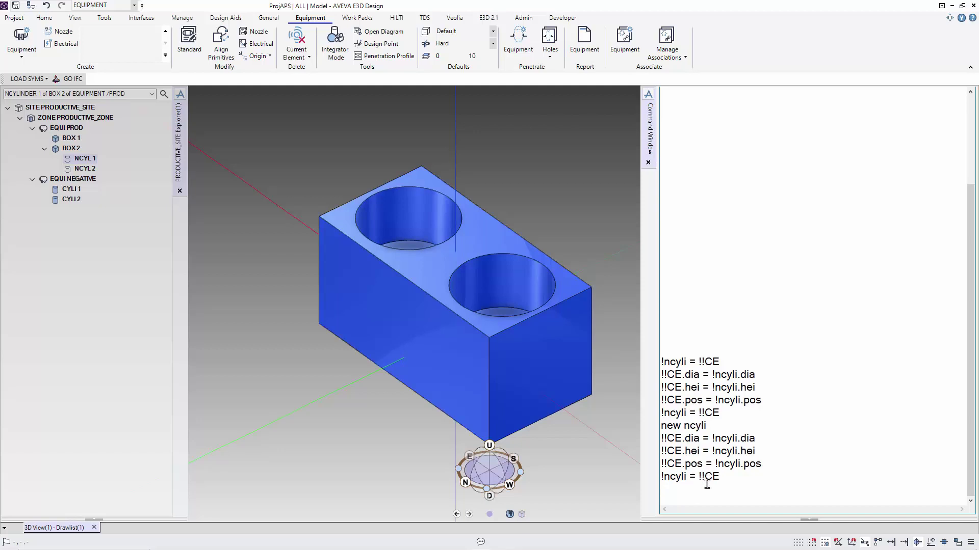
pyautogui.write('nex')
pyautogui.press('Return')
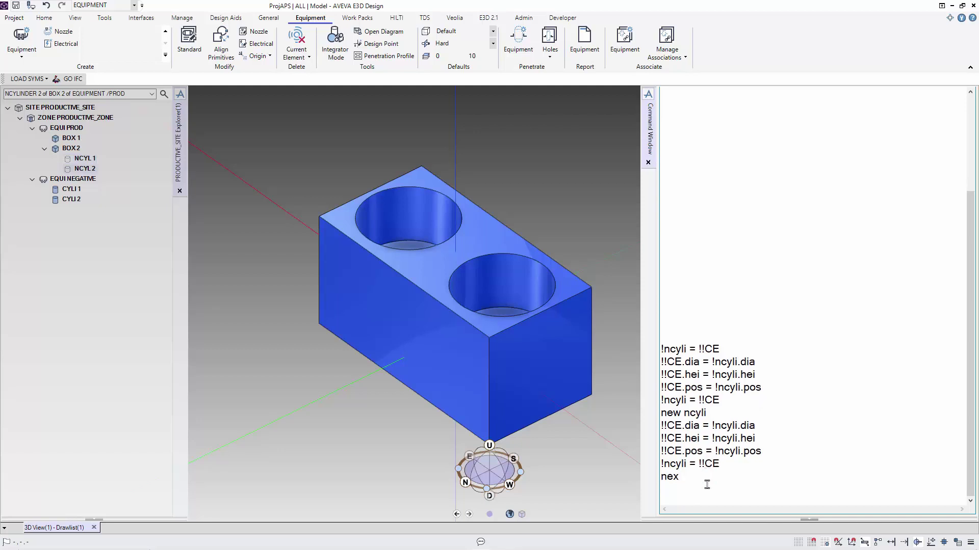
pyautogui.write('!ncyli1 = !!CE')
pyautogui.press('Return')
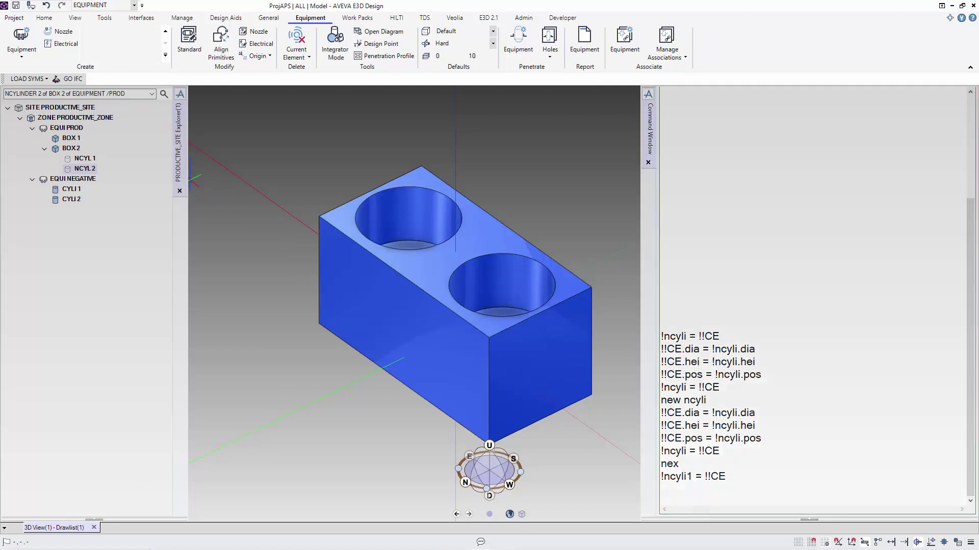
# Step: Make BOX 1 current and run 'new ncyl copy $!ncyli' to copy NCYL 1 into it
pyautogui.click(71, 139)
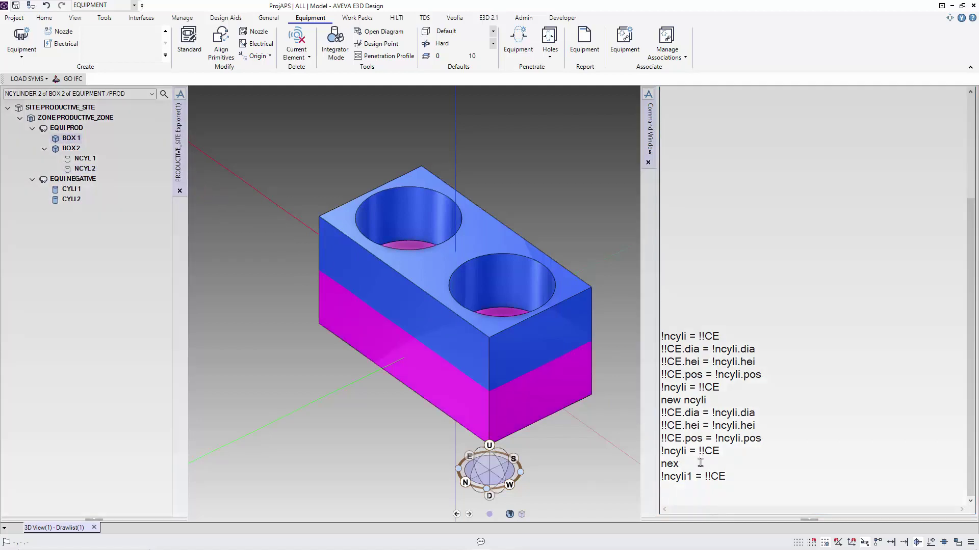
pyautogui.click(697, 492)
pyautogui.write('n')
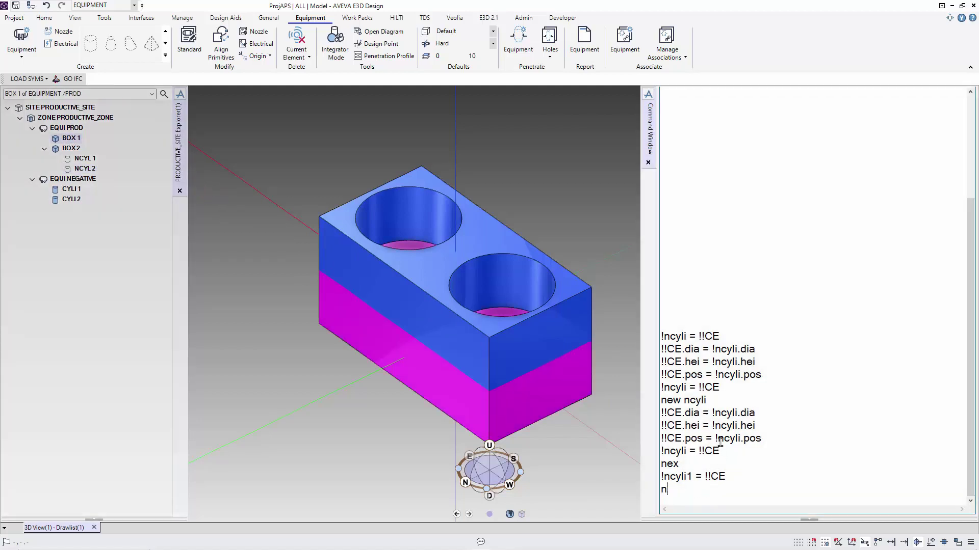
pyautogui.write('ew ncyl copy $!nc')
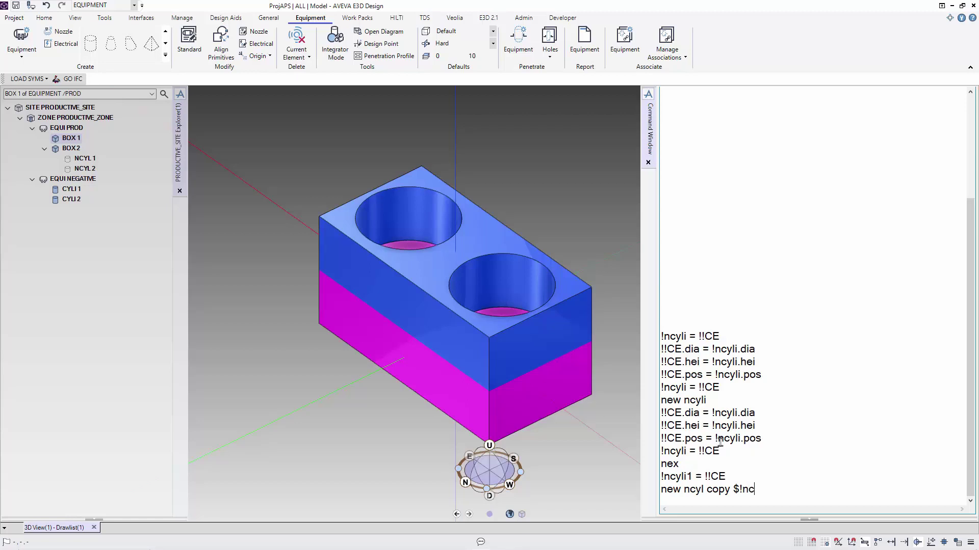
pyautogui.write('yli')
pyautogui.press('Return')
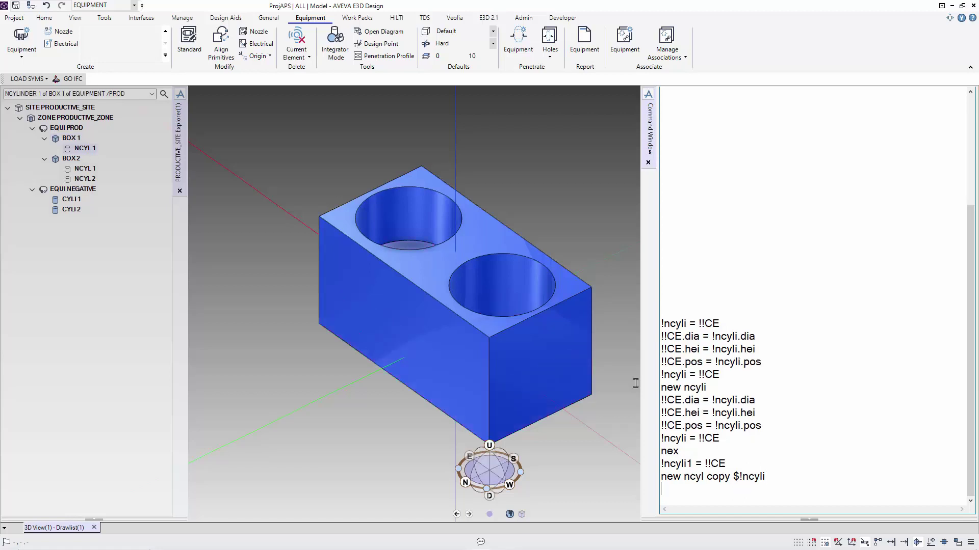
# Step: Run 'new ncyl copy $!ncyli1' to copy NCYL 2 into BOX 1, checking the holes
pyautogui.moveTo(442, 282); pyautogui.dragTo(433, 332, button='middle')
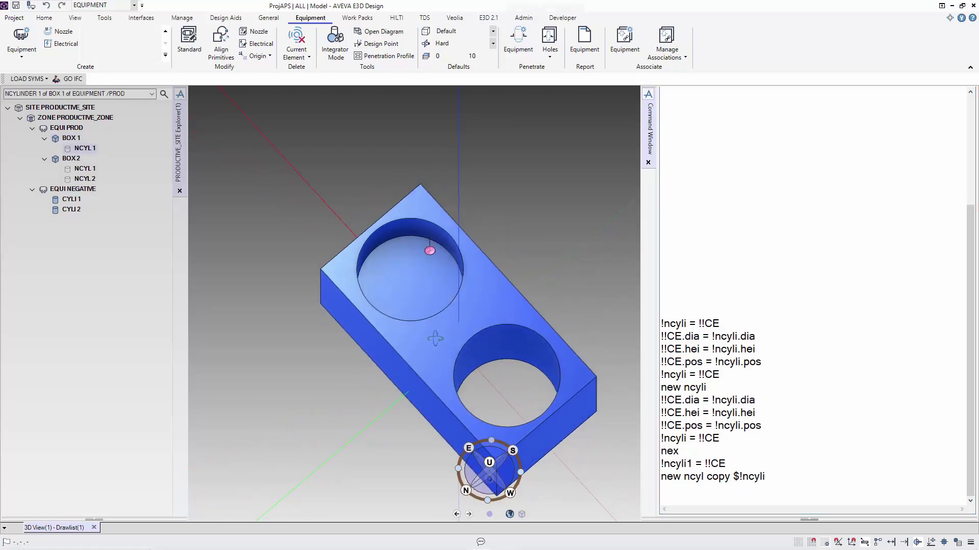
pyautogui.doubleClick(727, 478)
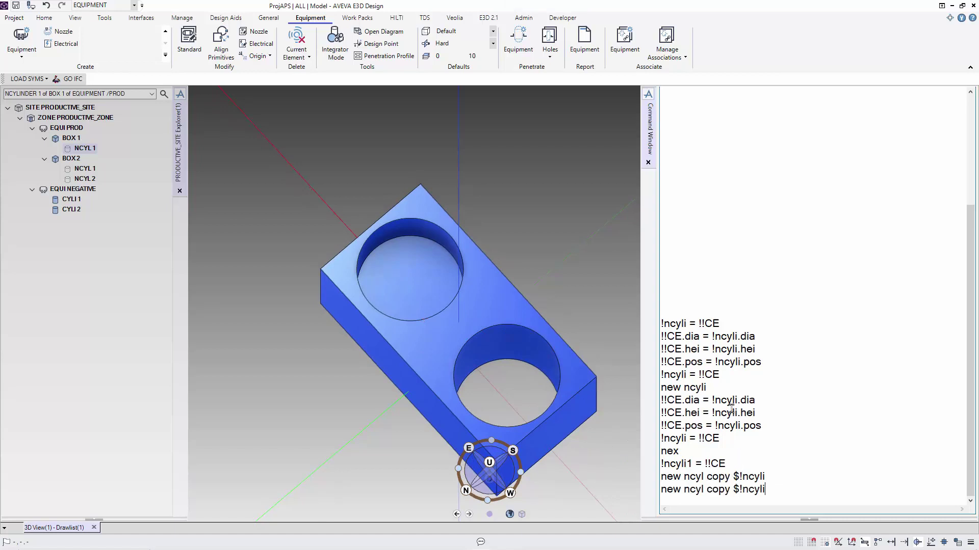
pyautogui.write('1')
pyautogui.press('Return')
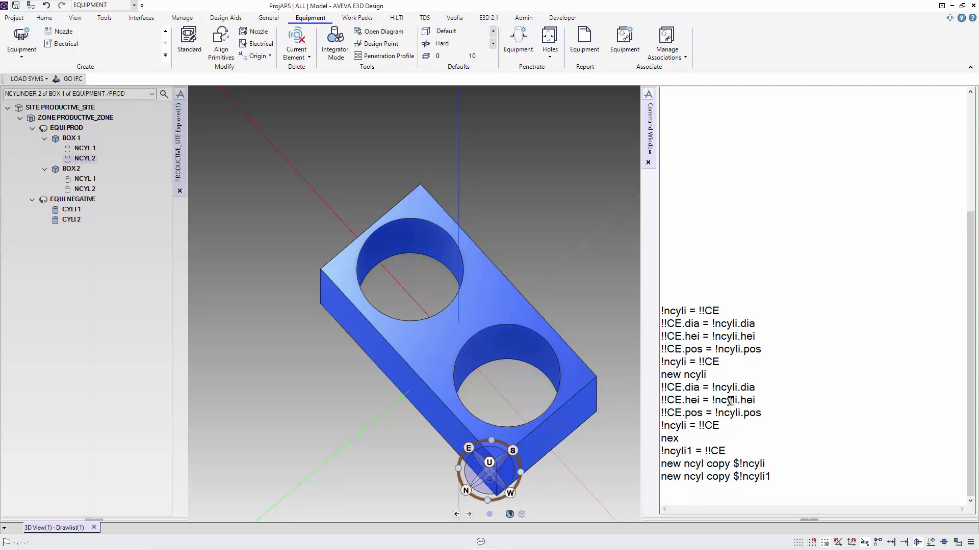
pyautogui.moveTo(415, 269)
pyautogui.mouseDown(button='middle')
pyautogui.moveTo(514, 218)
pyautogui.moveTo(529, 300)
pyautogui.moveTo(467, 308)
pyautogui.mouseUp(button='middle')
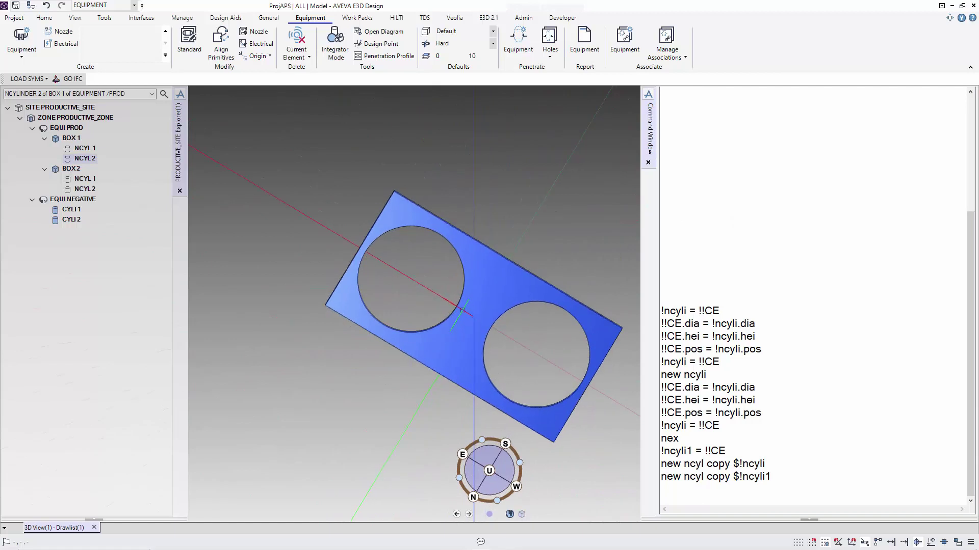